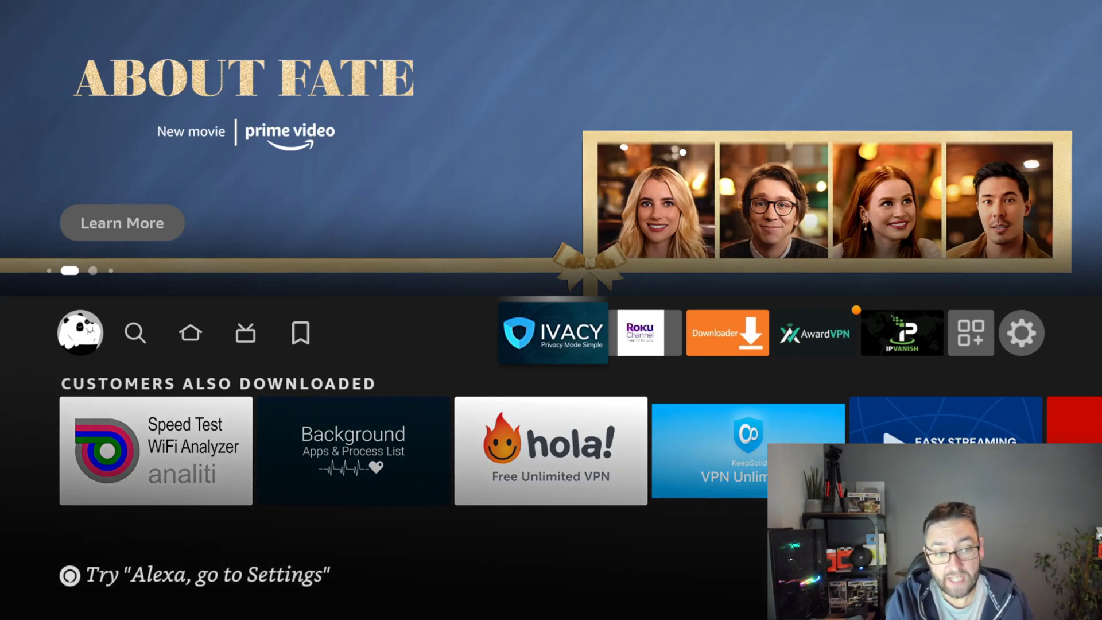
# Launch the Ivacy app to view it, and return to the Fire TV home screen.
pyautogui.press('Return')
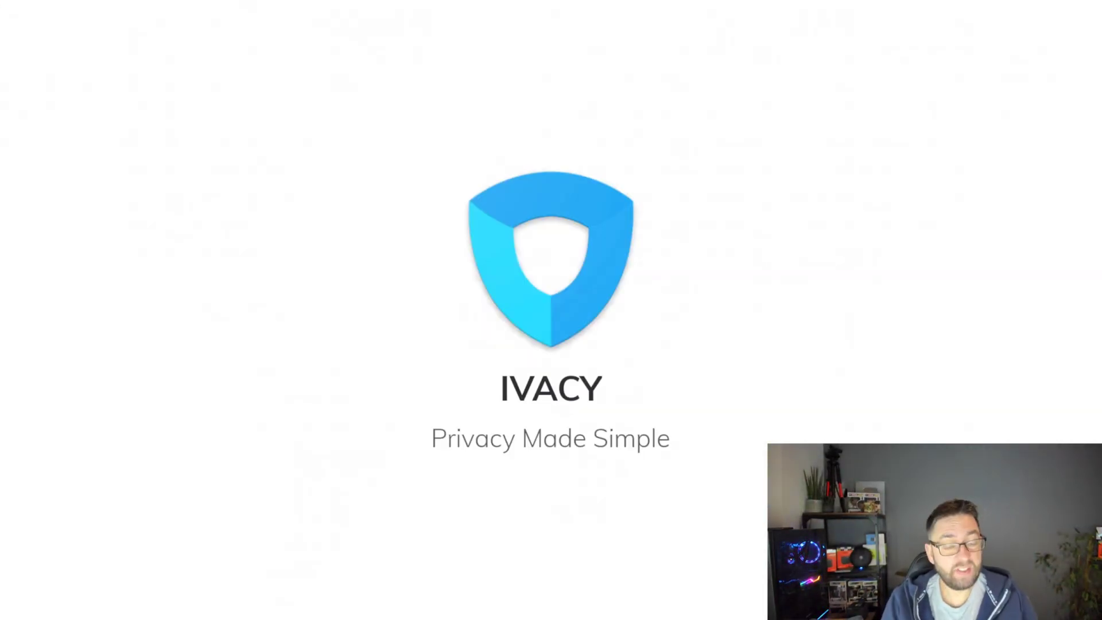
pyautogui.press('Escape')
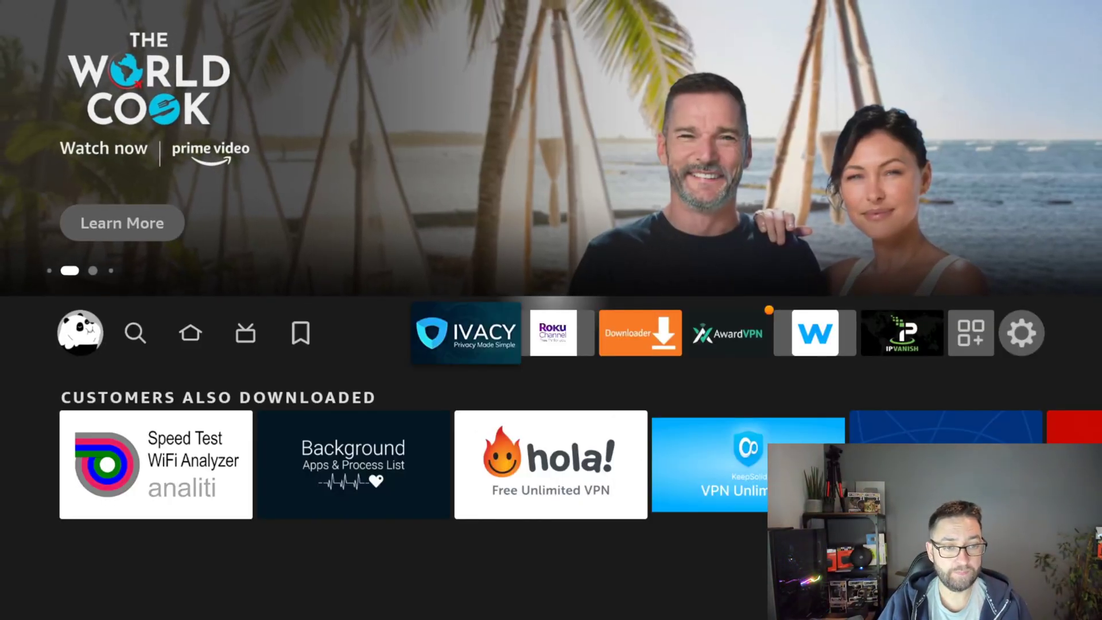
pyautogui.press('Home')
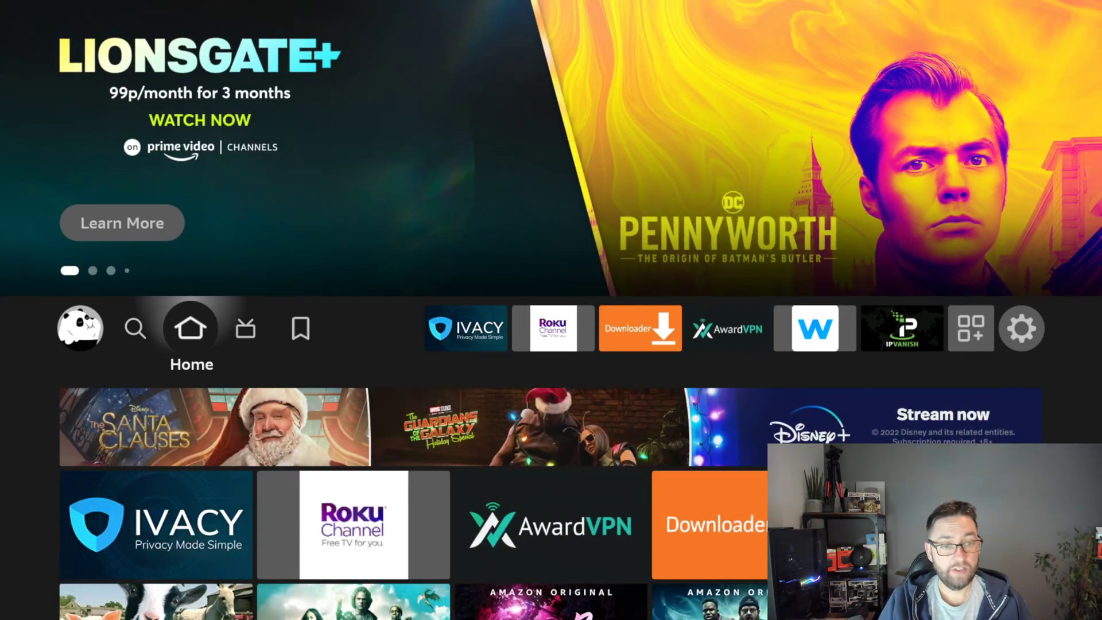
# Open the Manage Installed Applications list in the Applications settings.
pyautogui.press('Left')
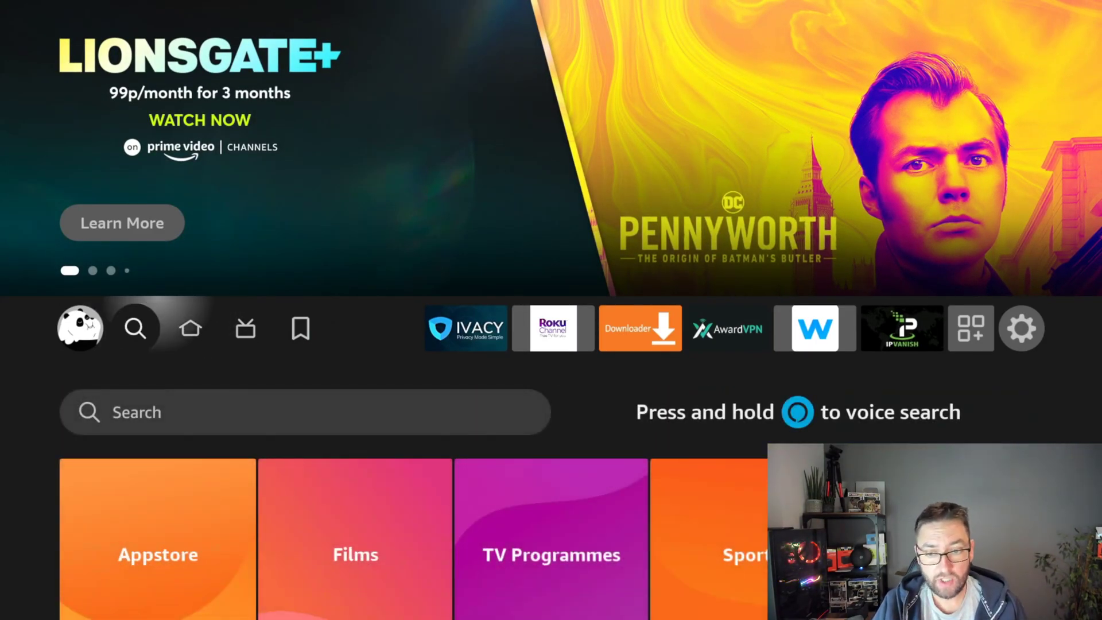
pyautogui.press('Right')
pyautogui.press('Right')
pyautogui.press('Right')
pyautogui.press('Right')
pyautogui.press('Right')
pyautogui.press('Right')
pyautogui.press('Right')
pyautogui.press('Right')
pyautogui.press('Right')
pyautogui.press('Right')
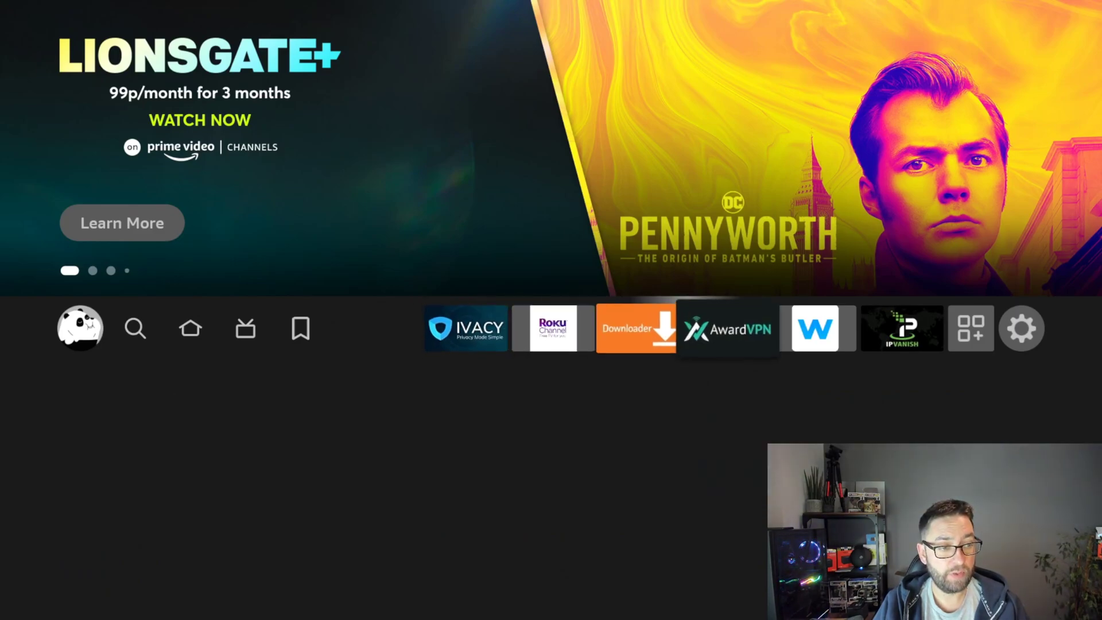
pyautogui.press('Right')
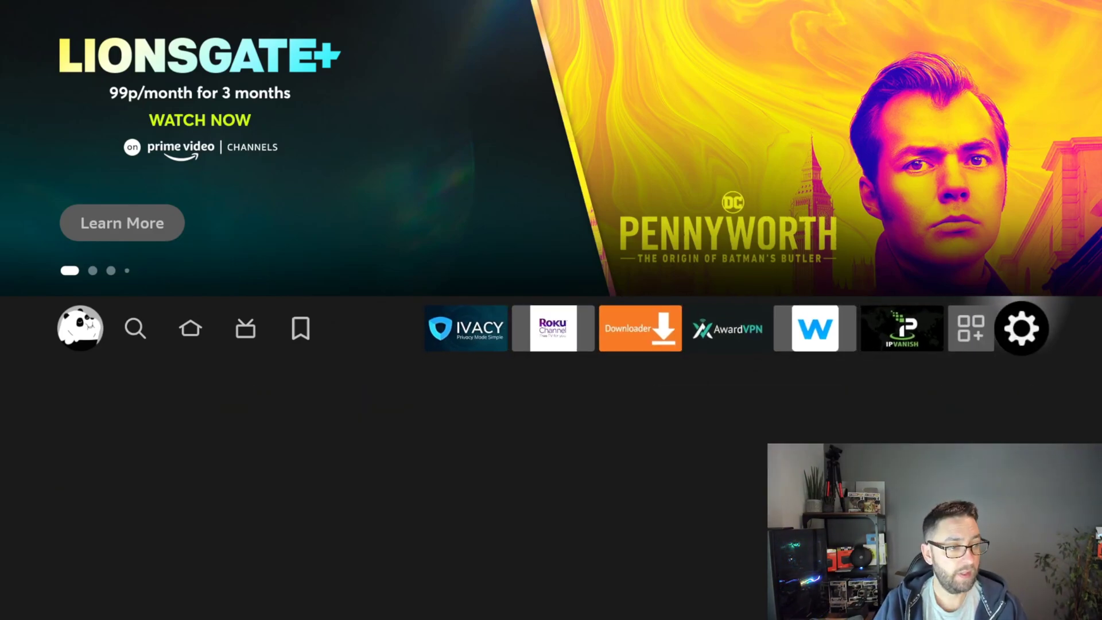
pyautogui.press('Right')
pyautogui.press('Right')
pyautogui.press('Right')
pyautogui.press('Right')
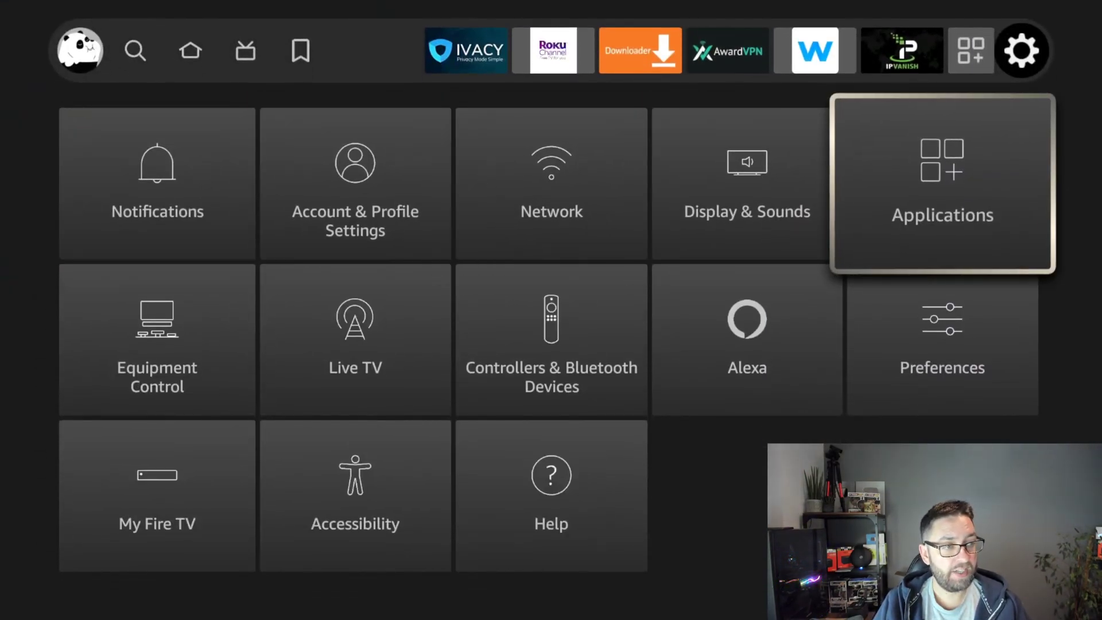
pyautogui.press('Return')
pyautogui.press('Down')
pyautogui.press('Down')
pyautogui.press('Down')
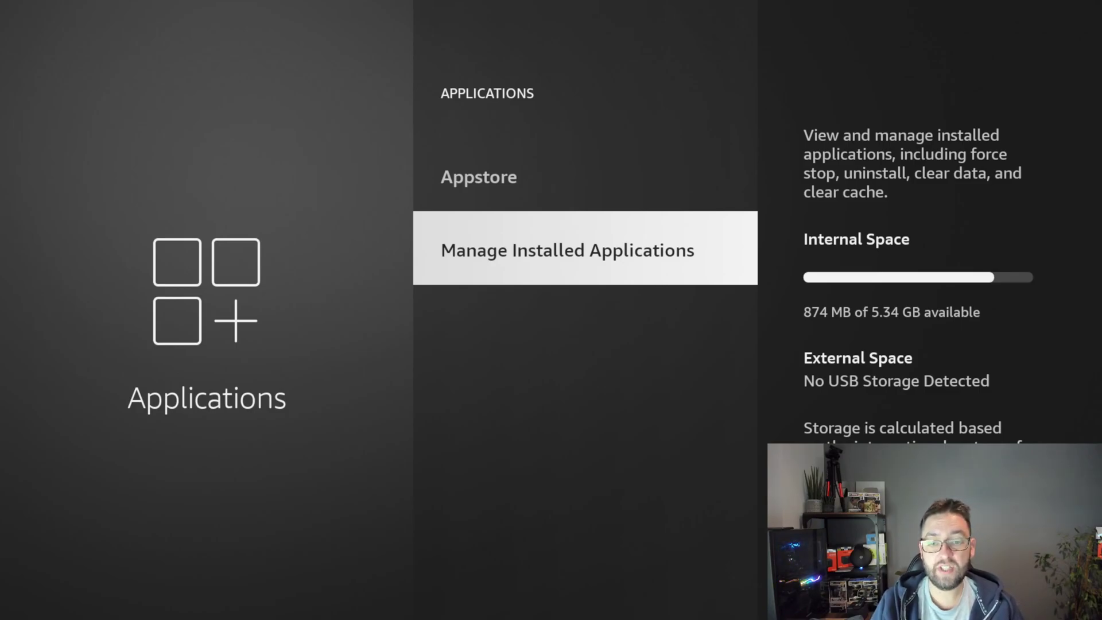
pyautogui.press('Return')
# Find Ivacy among the installed applications and open its management options.
pyautogui.press('Down')
pyautogui.press('Down')
pyautogui.press('Down')
pyautogui.press('Down')
pyautogui.press('Down')
pyautogui.press('Down')
pyautogui.press('Down')
pyautogui.press('Down')
pyautogui.press('Down')
pyautogui.press('Down')
pyautogui.press('Down')
pyautogui.press('Down')
pyautogui.press('Down')
pyautogui.press('Down')
pyautogui.press('Down')
pyautogui.press('Down')
pyautogui.press('Down')
pyautogui.press('Down')
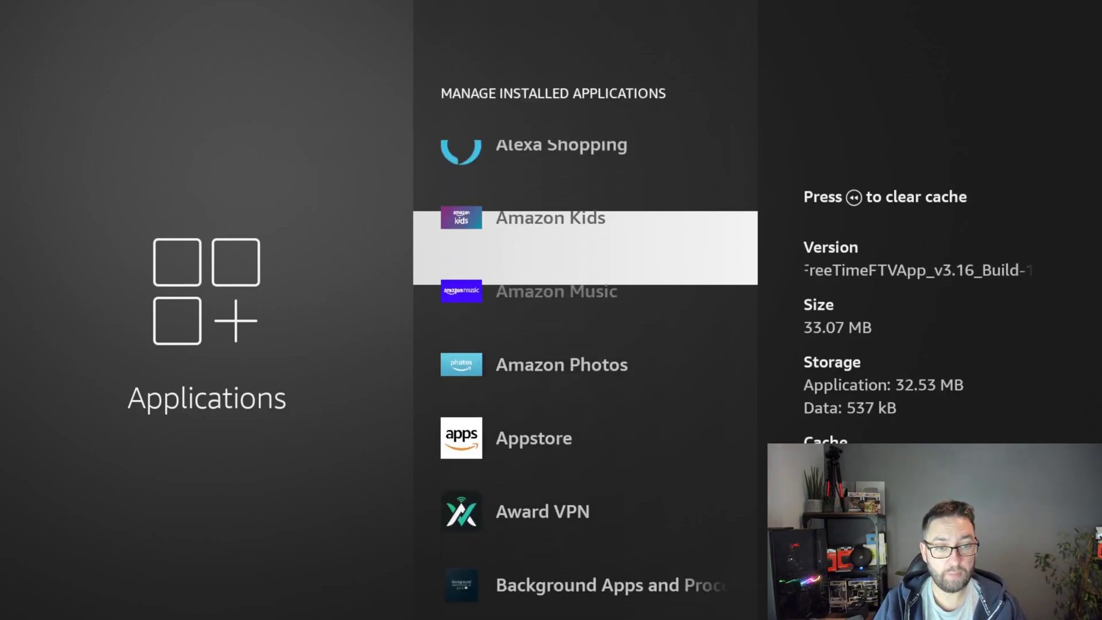
pyautogui.press('Down')
pyautogui.press('Down')
pyautogui.press('Down')
pyautogui.press('Return')
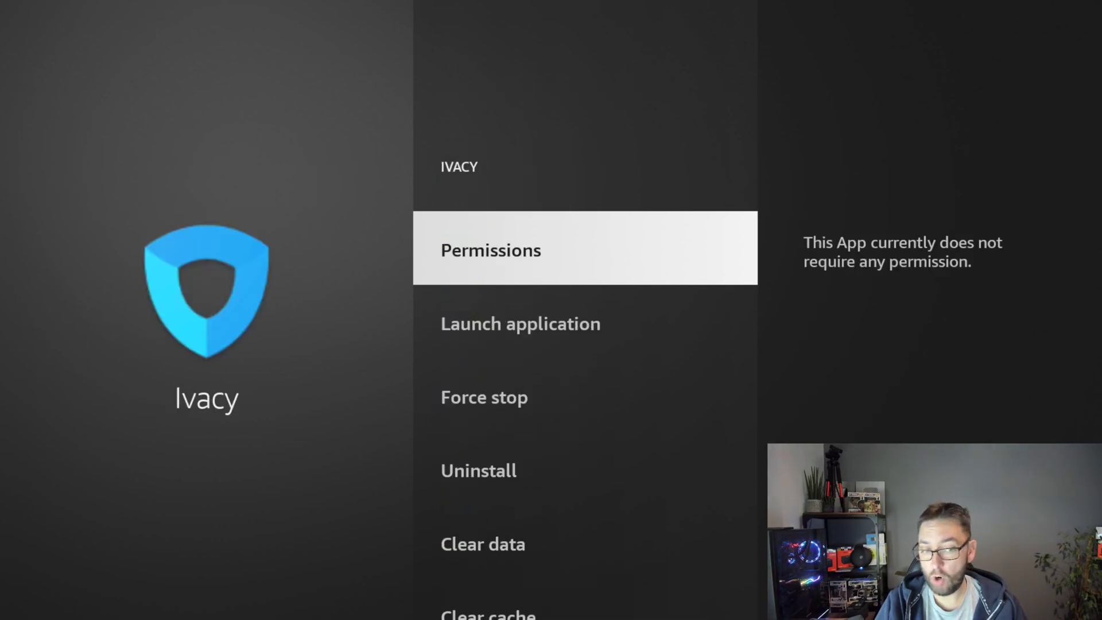
# Uninstall the Ivacy application and confirm the removal.
pyautogui.press('Down')
pyautogui.press('Down')
pyautogui.press('Down')
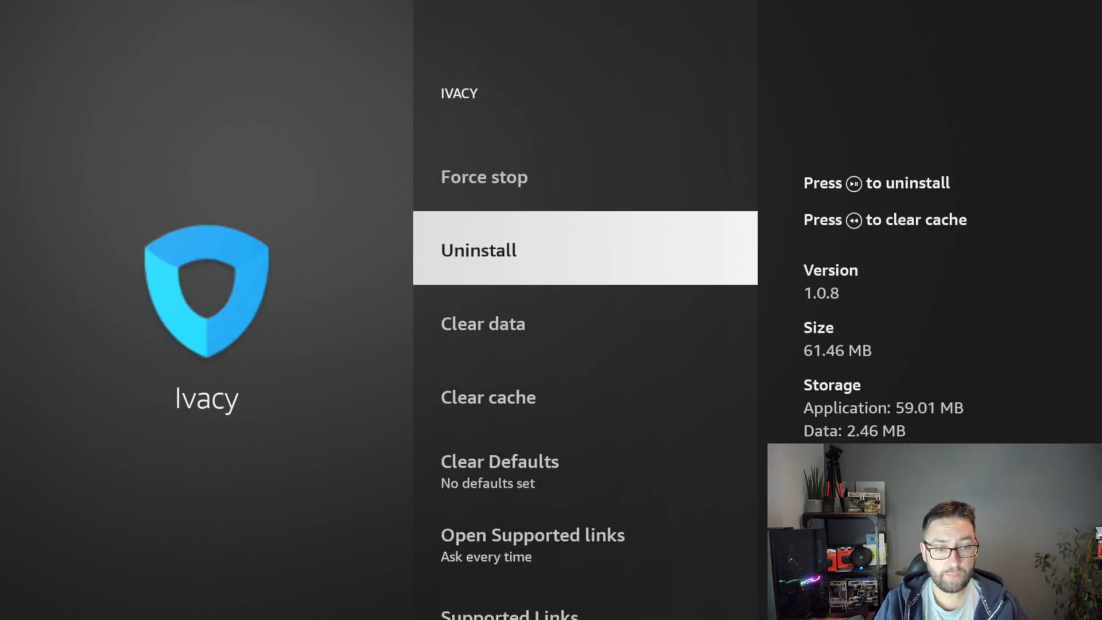
pyautogui.press('Up')
pyautogui.press('Up')
pyautogui.press('Down')
pyautogui.press('Down')
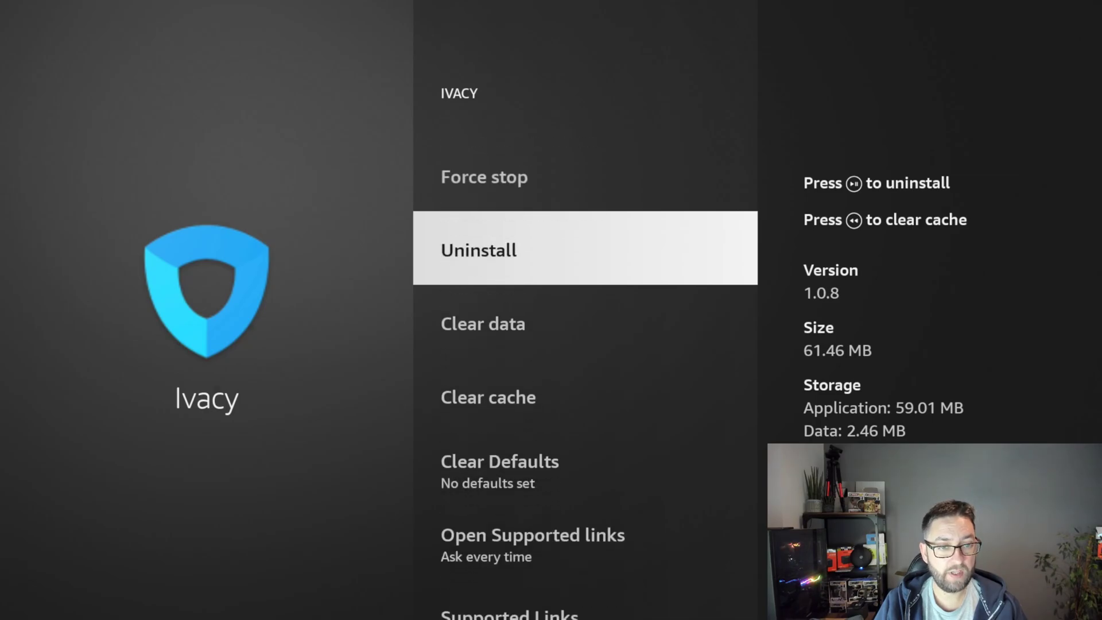
pyautogui.press('Return')
pyautogui.press('Left')
pyautogui.press('Right')
pyautogui.press('Return')
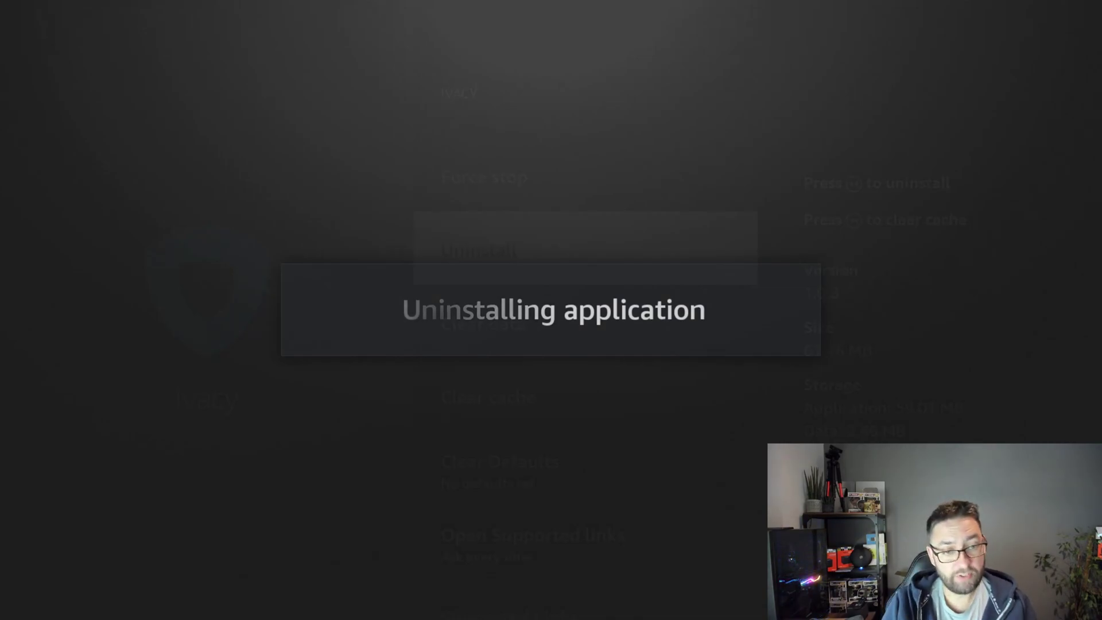
# Go to the home screen's Find section and enter "Dow" as the search text.
pyautogui.press('Home')
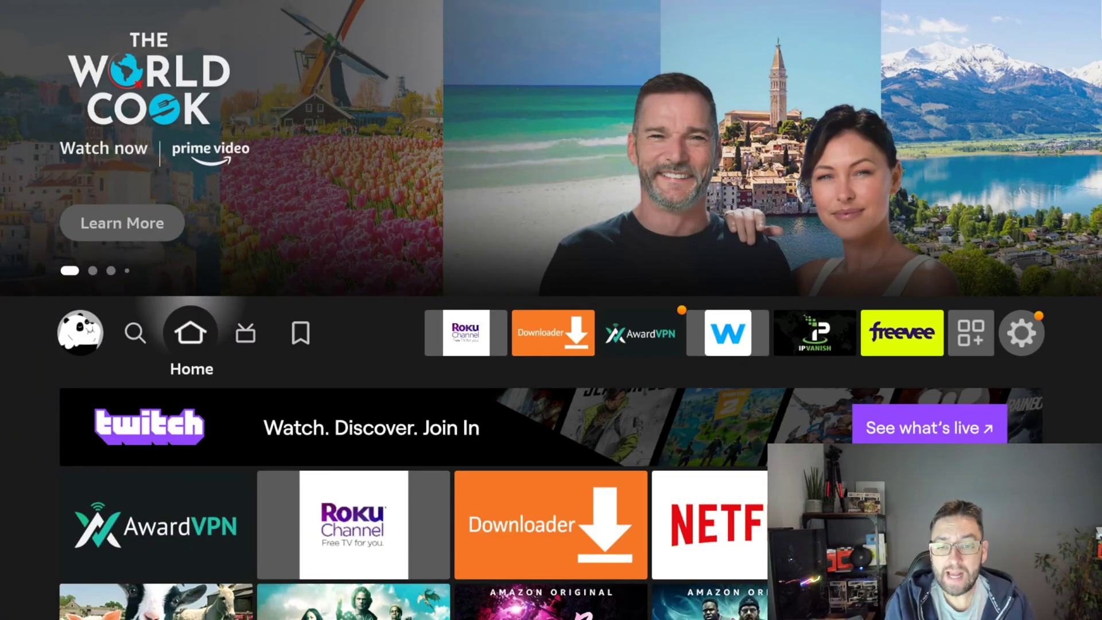
pyautogui.press('Left')
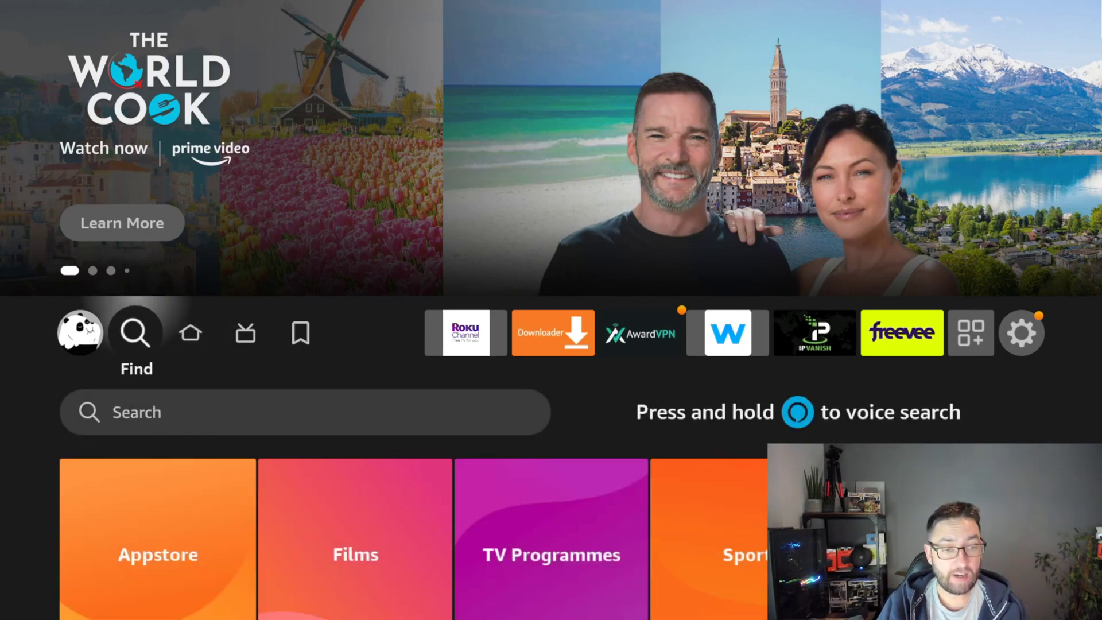
pyautogui.press('Down')
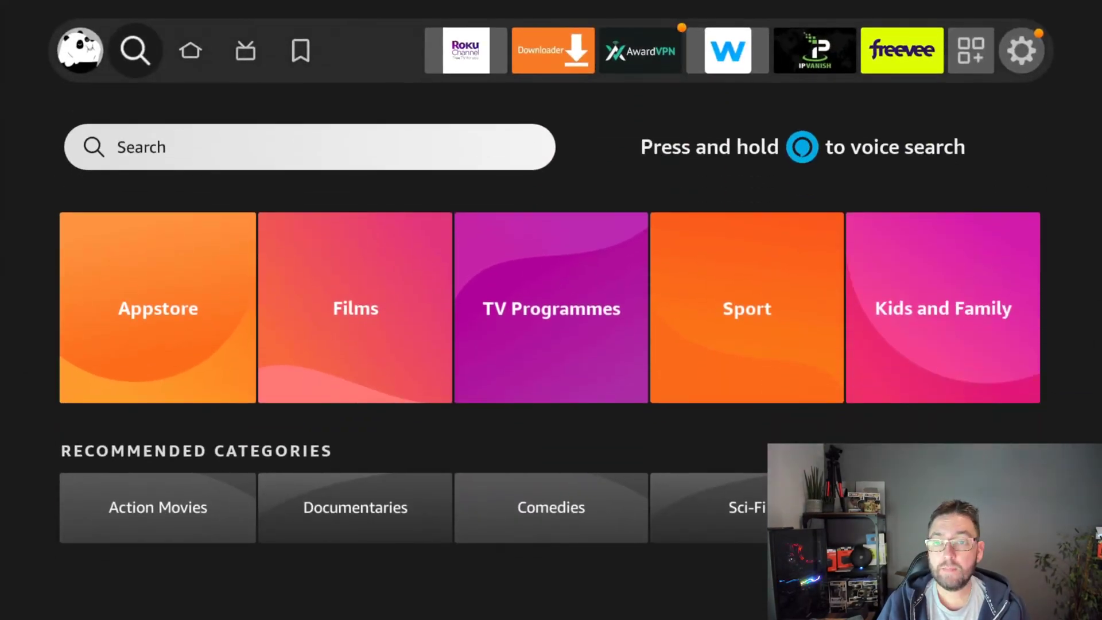
pyautogui.press('Return')
pyautogui.press('Right')
pyautogui.press('Right')
pyautogui.press('Right')
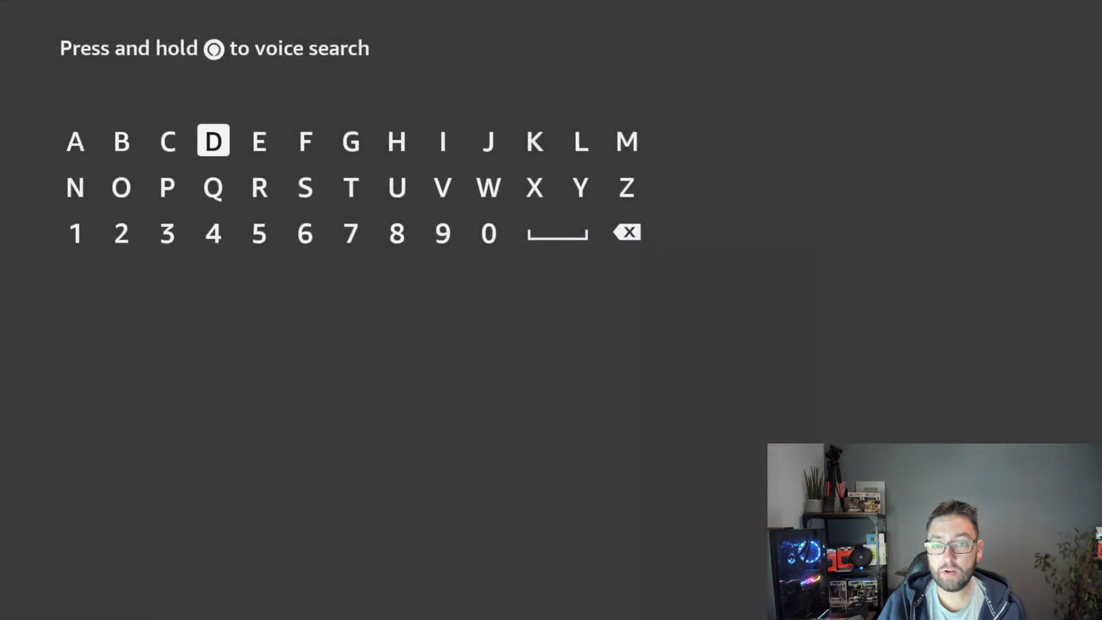
pyautogui.press('Return')
pyautogui.press('Down')
pyautogui.press('Left')
pyautogui.press('Left')
pyautogui.press('Return')
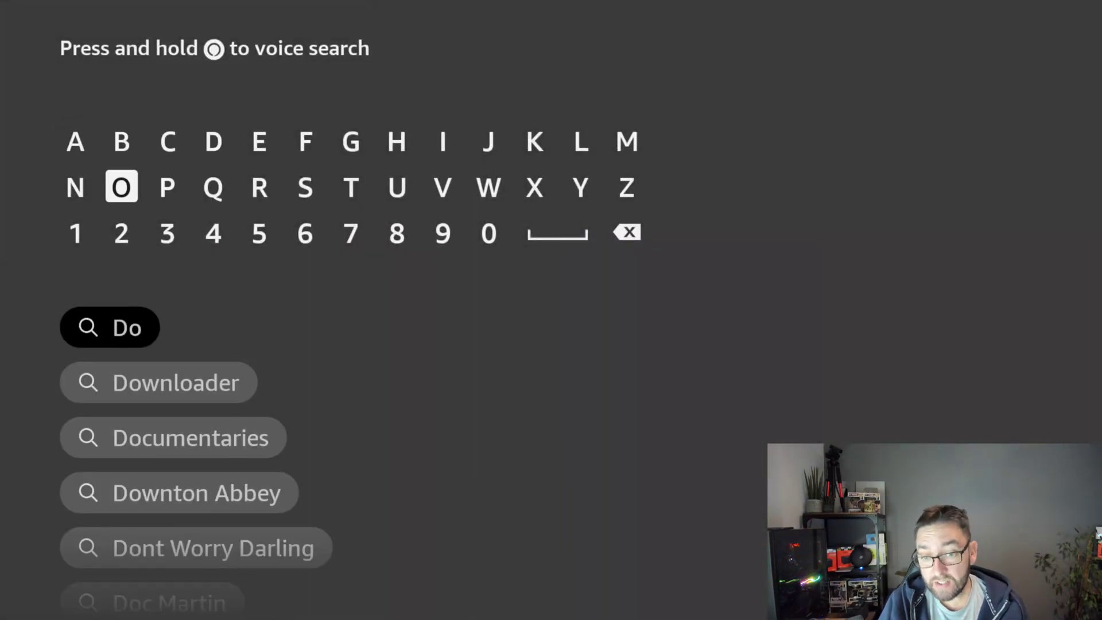
pyautogui.press('Right')
pyautogui.press('Right')
pyautogui.press('Right')
pyautogui.press('Right')
pyautogui.press('Right')
pyautogui.press('Right')
pyautogui.press('Right')
pyautogui.press('Right')
pyautogui.press('Return')
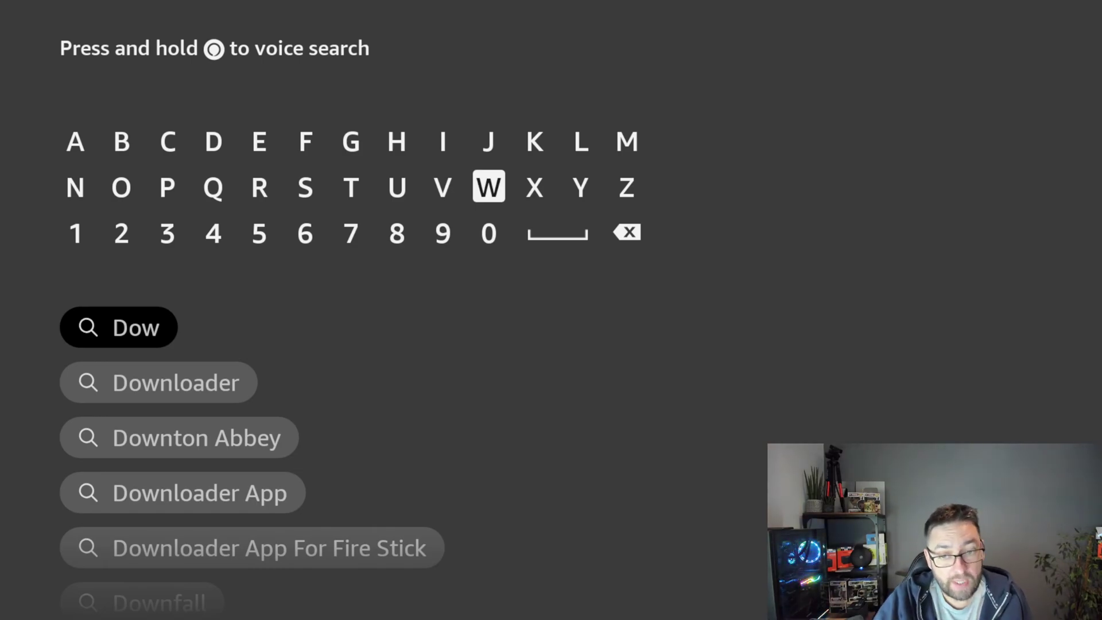
# Open the search results for the suggested term Downloader.
pyautogui.press('Down')
pyautogui.press('Down')
pyautogui.press('Down')
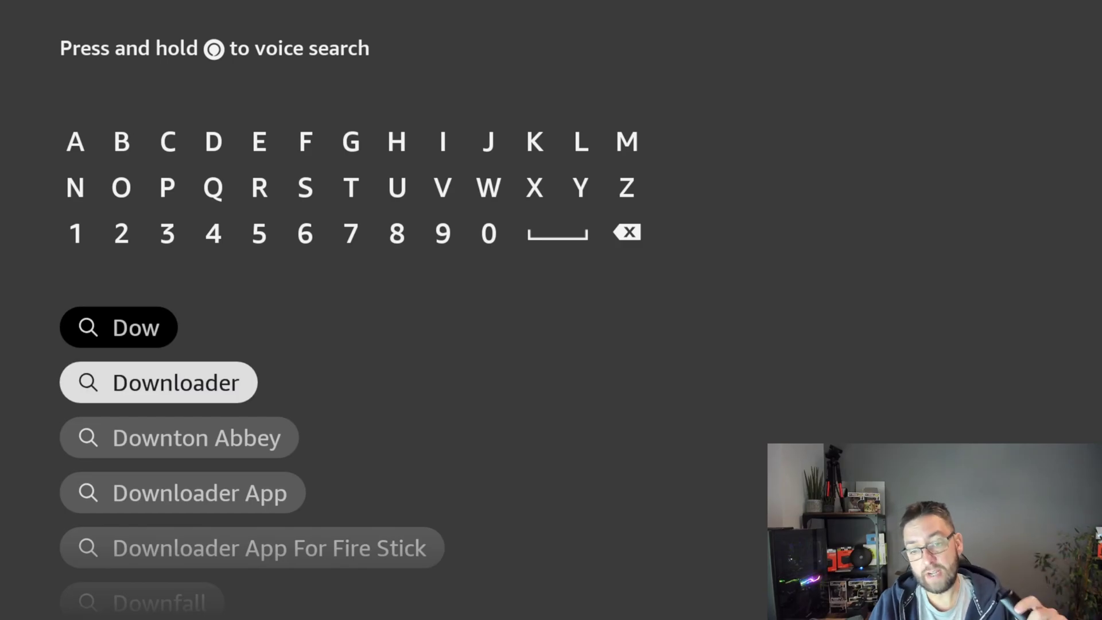
pyautogui.press('Return')
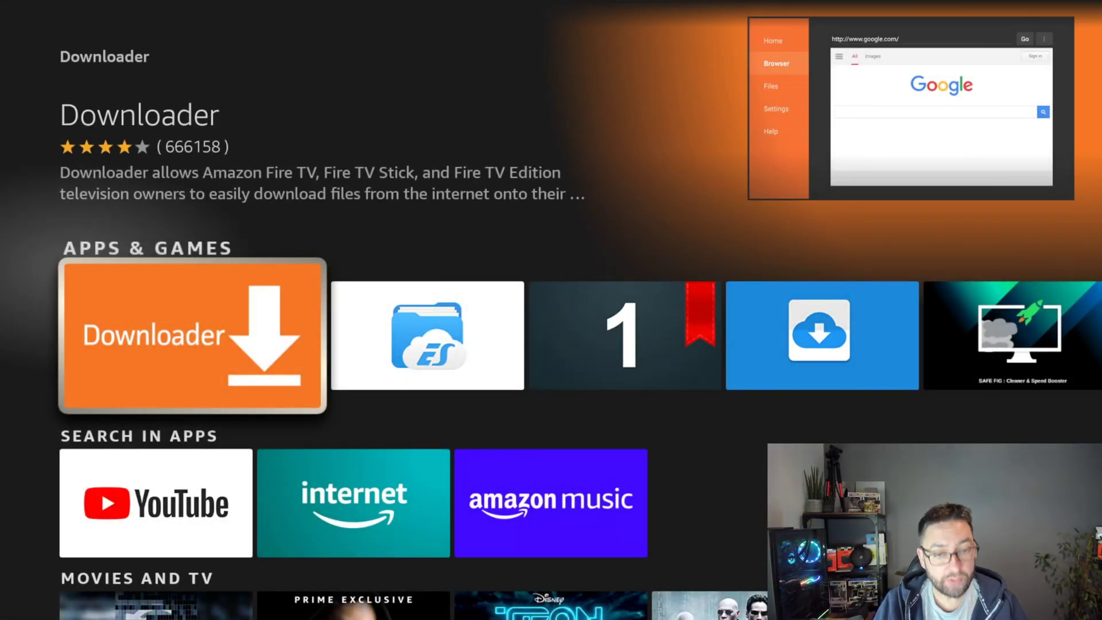
# Return to the home screen and open the My Fire TV settings.
pyautogui.press('Home')
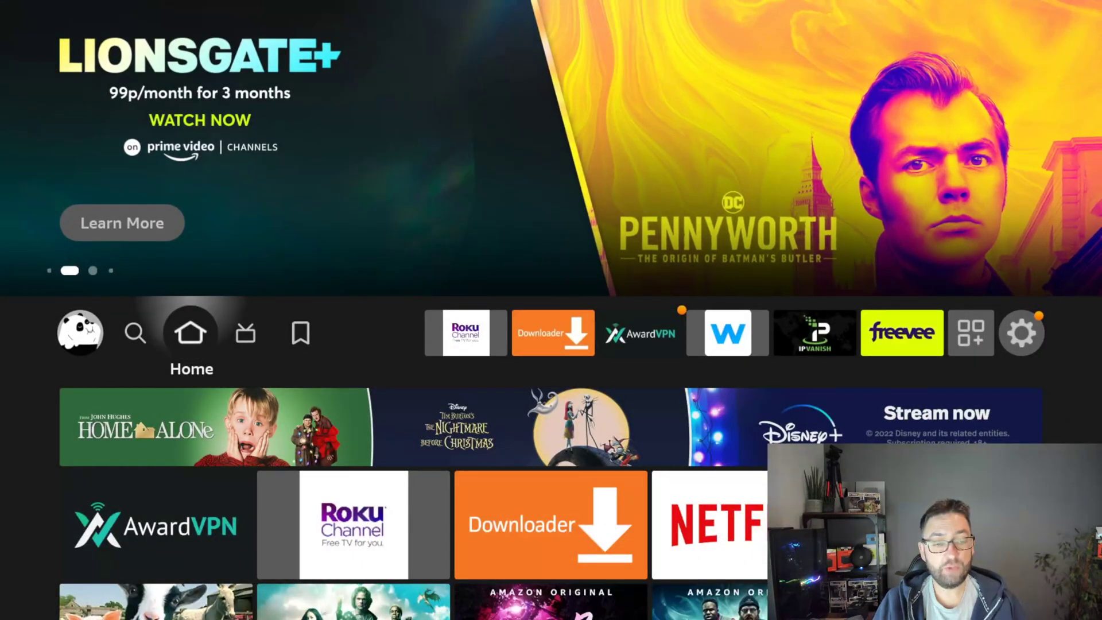
pyautogui.press('Right')
pyautogui.press('Right')
pyautogui.press('Right')
pyautogui.press('Right')
pyautogui.press('Right')
pyautogui.press('Right')
pyautogui.press('Right')
pyautogui.press('Right')
pyautogui.press('Right')
pyautogui.press('Right')
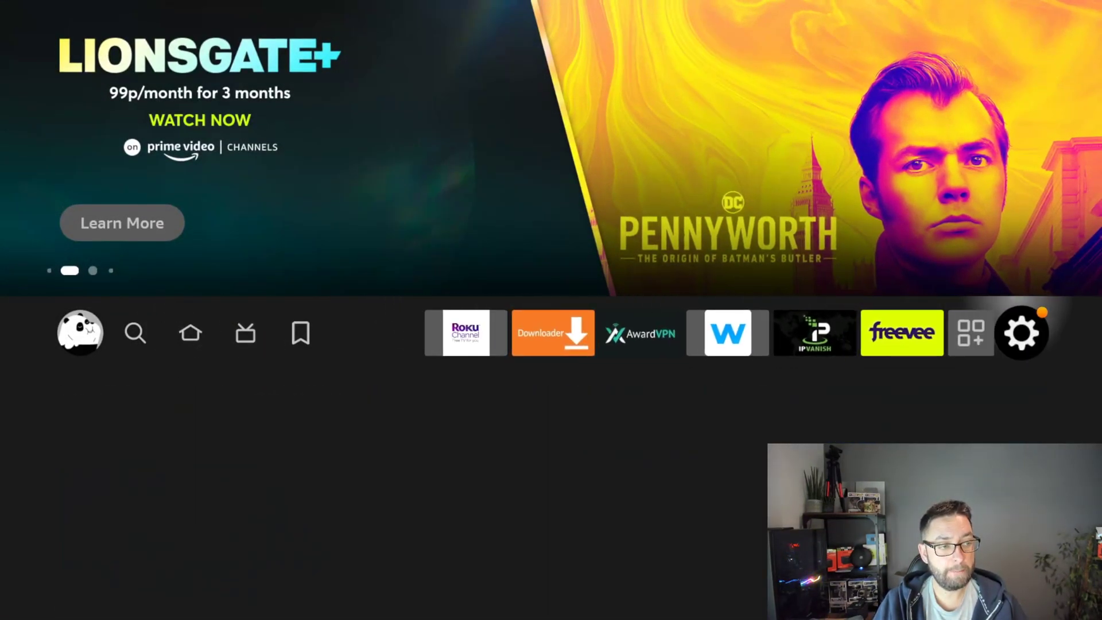
pyautogui.press('Down')
pyautogui.press('Down')
pyautogui.press('Down')
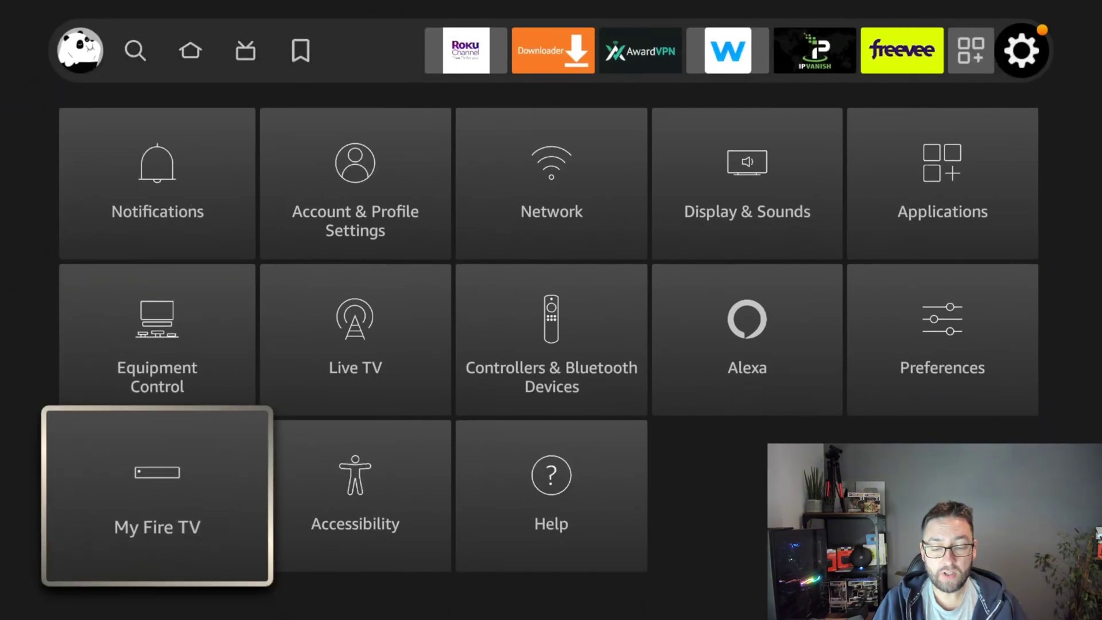
pyautogui.press('Return')
# Open the About page and repeatedly select the Fire TV Stick 4K Max entry to unlock the developer options.
pyautogui.press('Down')
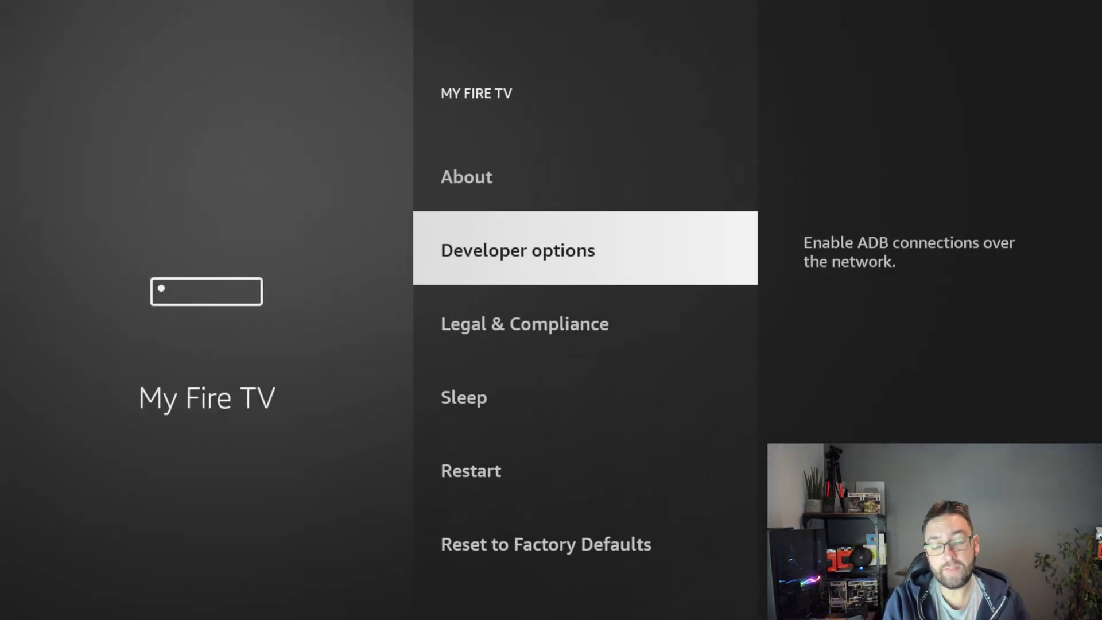
pyautogui.press('Up')
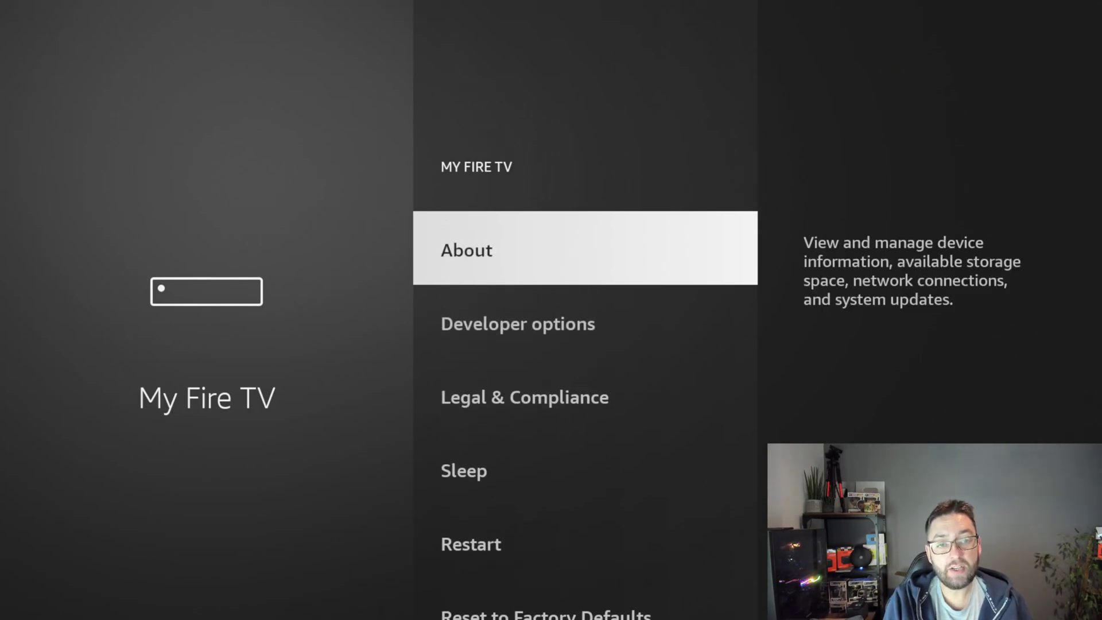
pyautogui.press('Return')
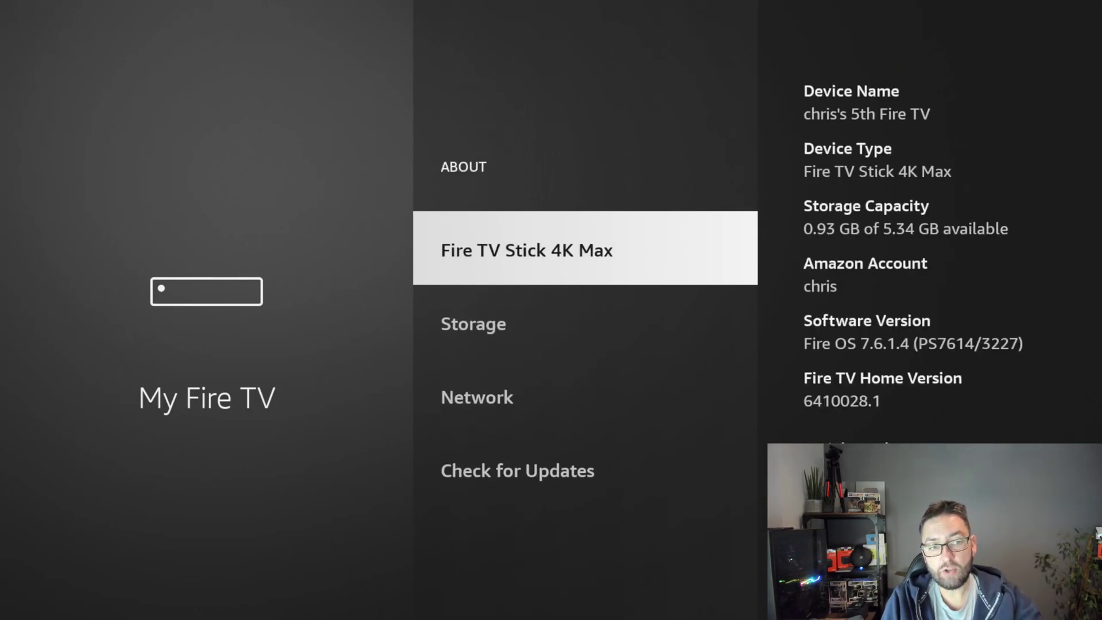
pyautogui.press('Return')
pyautogui.press('Return')
pyautogui.press('Return')
pyautogui.press('Return')
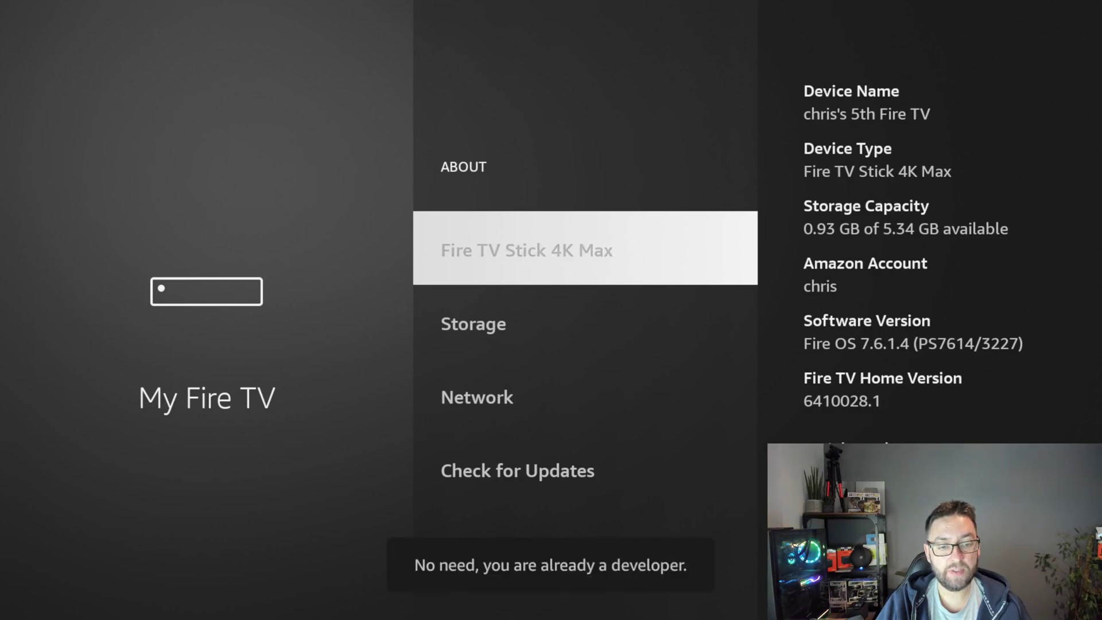
# Check Downloader's permission under Install unknown apps in the Developer options.
pyautogui.press('Escape')
pyautogui.press('Down')
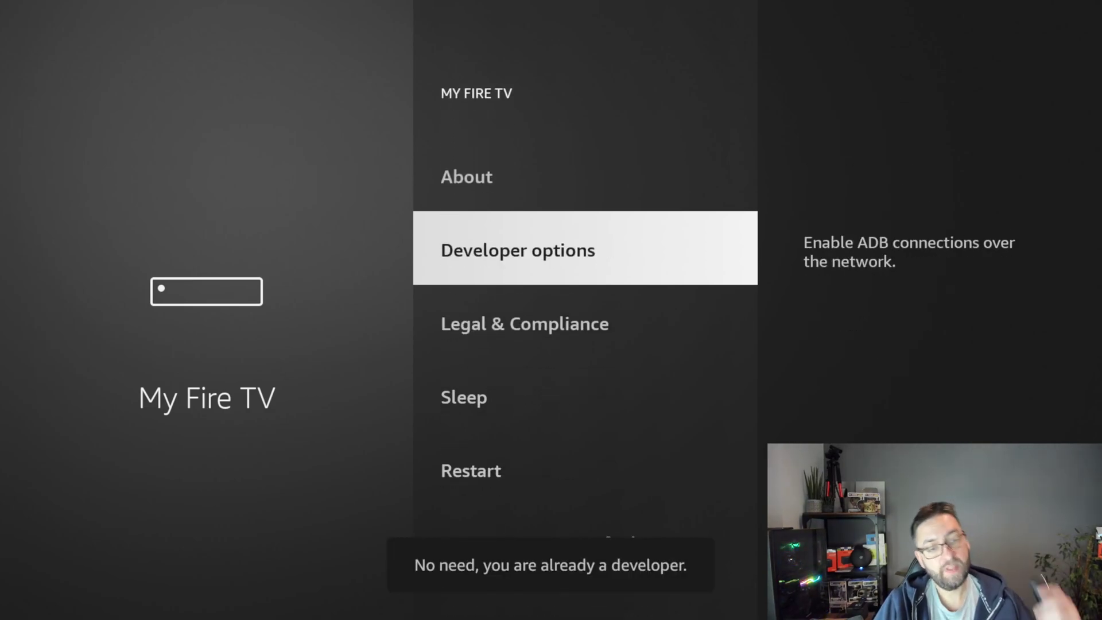
pyautogui.press('Return')
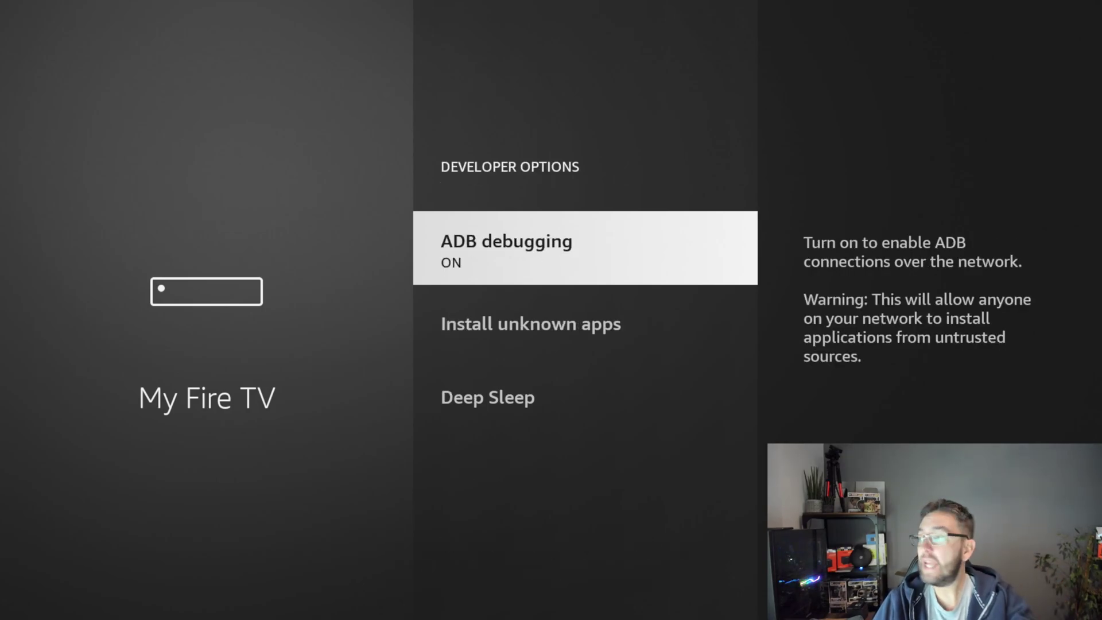
pyautogui.press('Down')
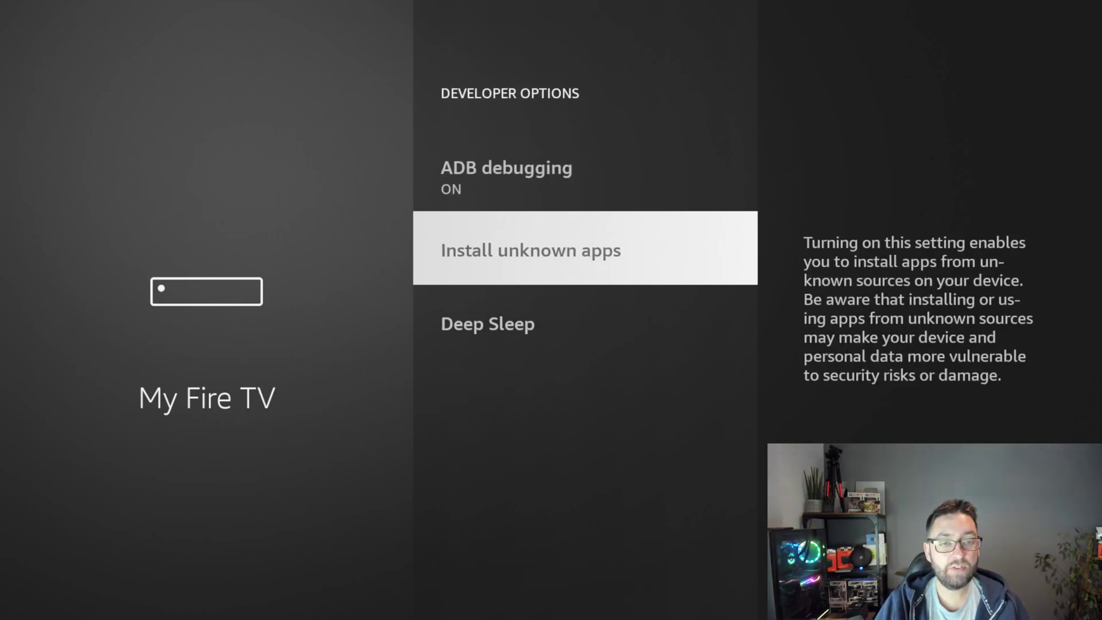
pyautogui.press('Return')
pyautogui.press('Down')
pyautogui.press('Down')
pyautogui.press('Down')
pyautogui.press('Down')
pyautogui.press('Down')
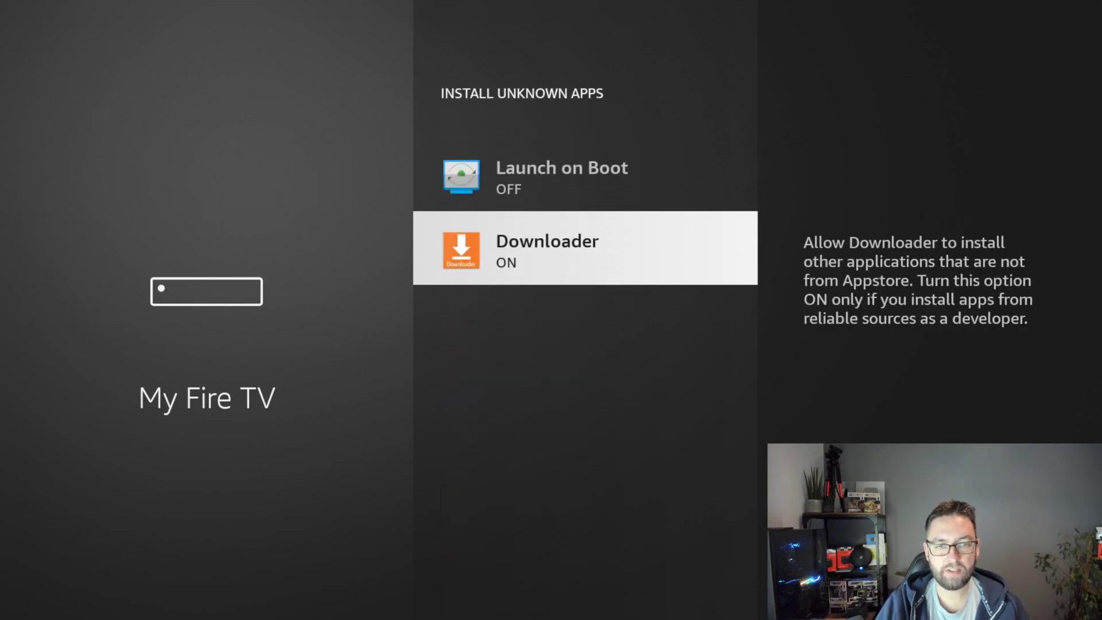
# Go back to the home screen's search, enter "Do" and choose the Downloader suggestion.
pyautogui.press('Home')
pyautogui.press('Left')
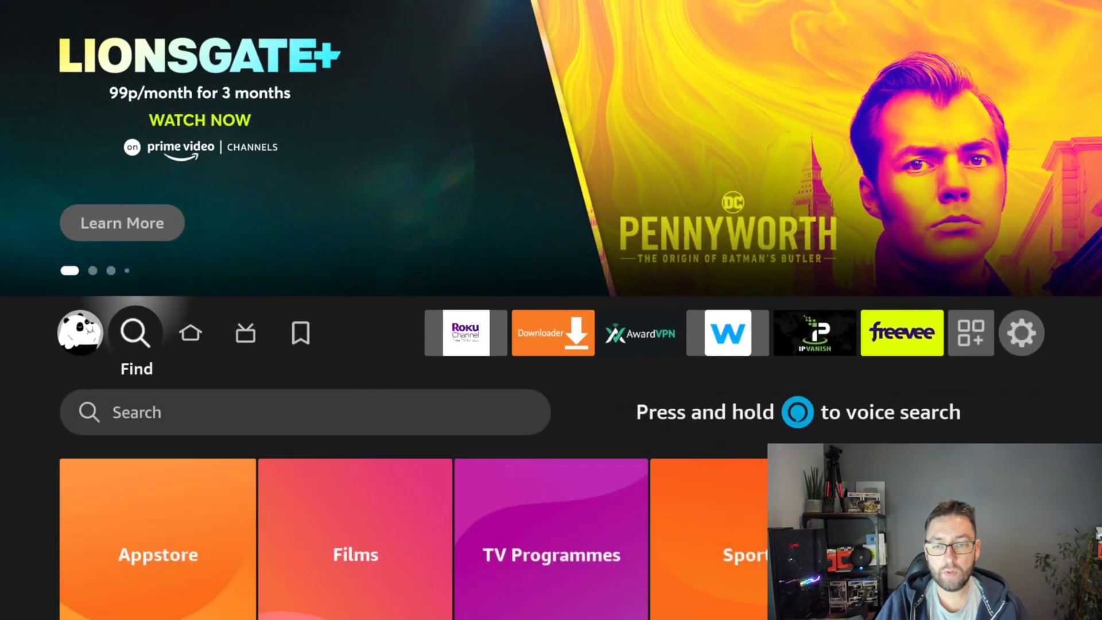
pyautogui.press('Down')
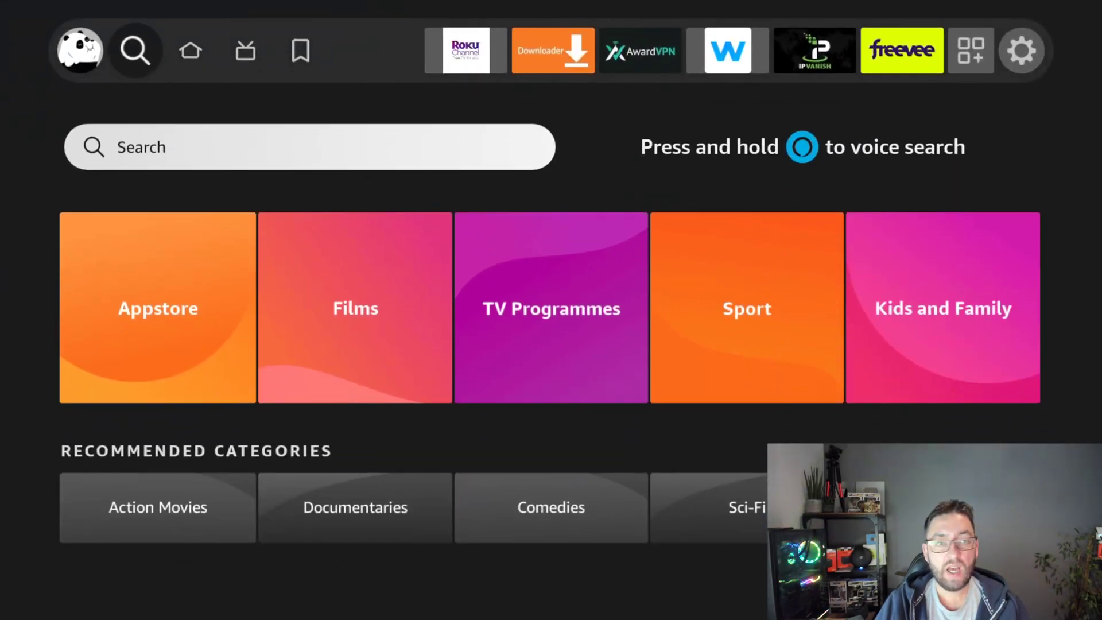
pyautogui.press('Return')
pyautogui.press('Right')
pyautogui.press('Right')
pyautogui.press('Right')
pyautogui.press('Return')
pyautogui.press('Down')
pyautogui.press('Left')
pyautogui.press('Left')
pyautogui.press('Return')
pyautogui.press('Down')
pyautogui.press('Down')
pyautogui.press('Down')
pyautogui.press('Return')
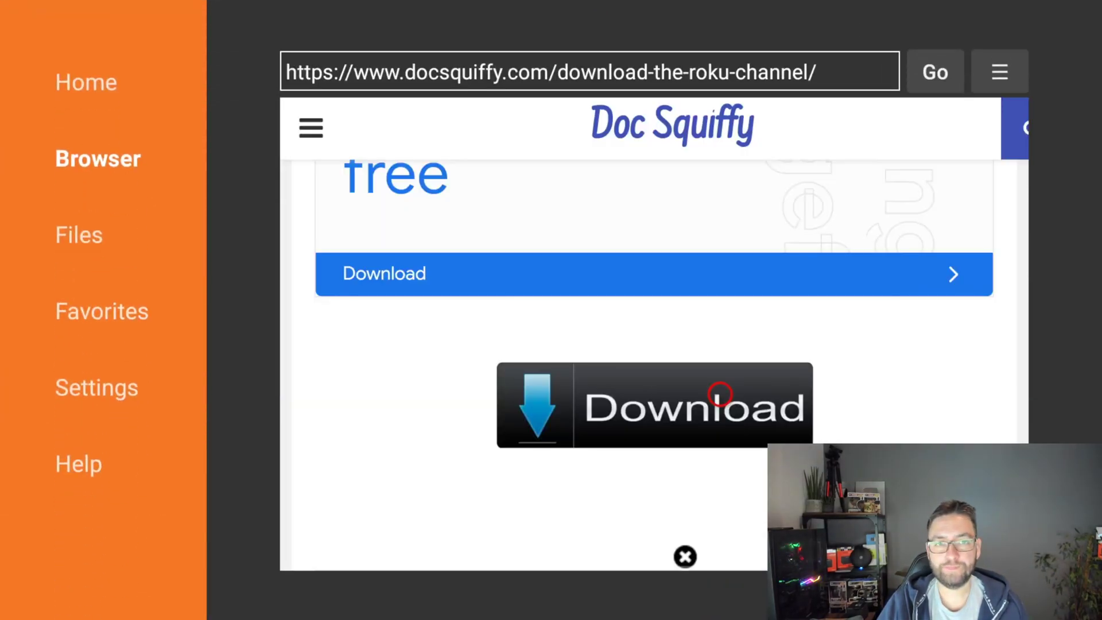
# Return to Downloader's start page and load the code 75726.
pyautogui.press('Left')
pyautogui.press('Left')
pyautogui.press('Left')
pyautogui.press('Left')
pyautogui.press('Left')
pyautogui.press('Left')
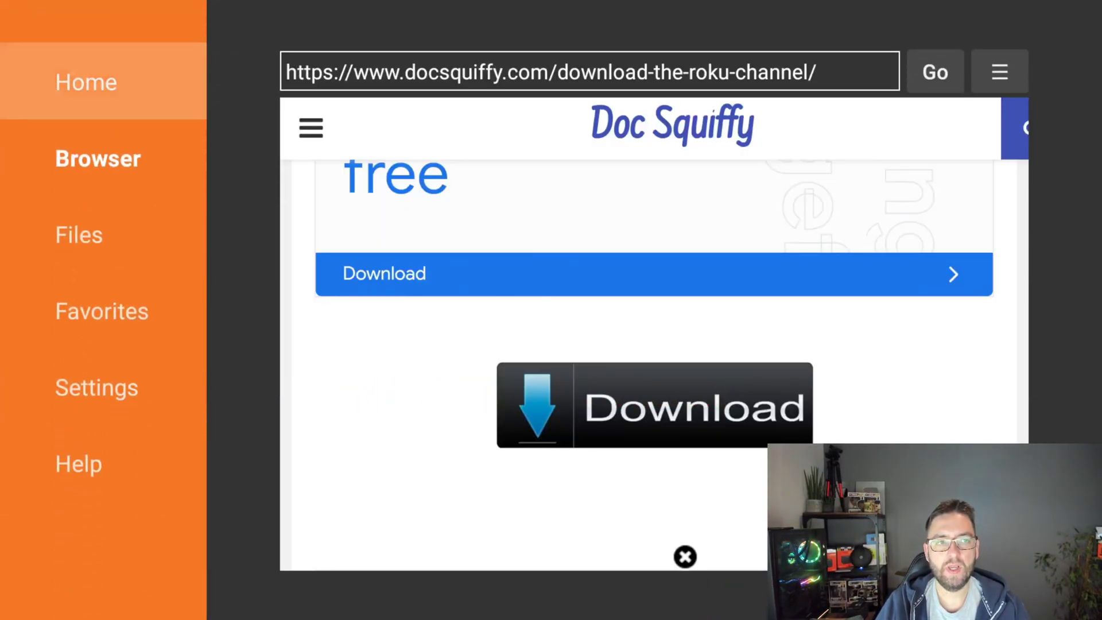
pyautogui.press('Return')
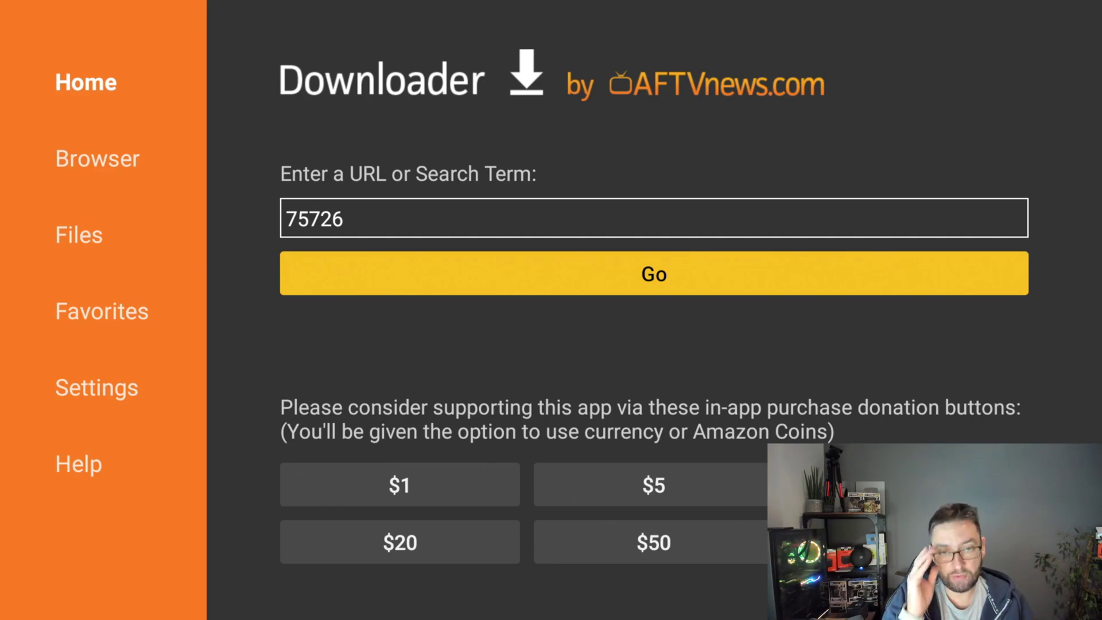
pyautogui.click(343, 219)
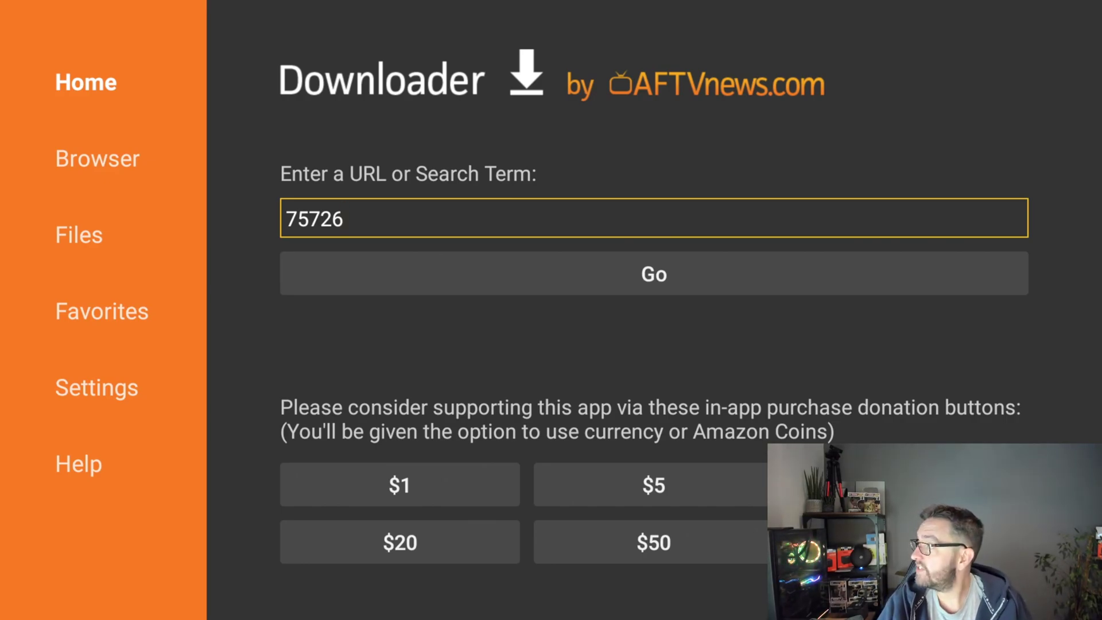
pyautogui.press('Down')
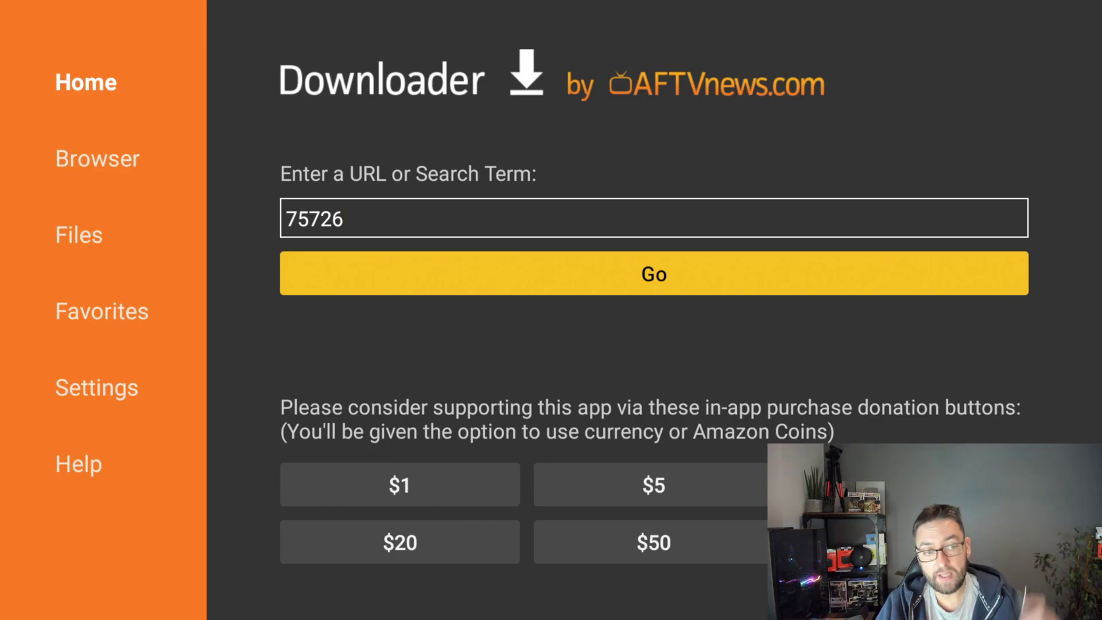
pyautogui.press('Return')
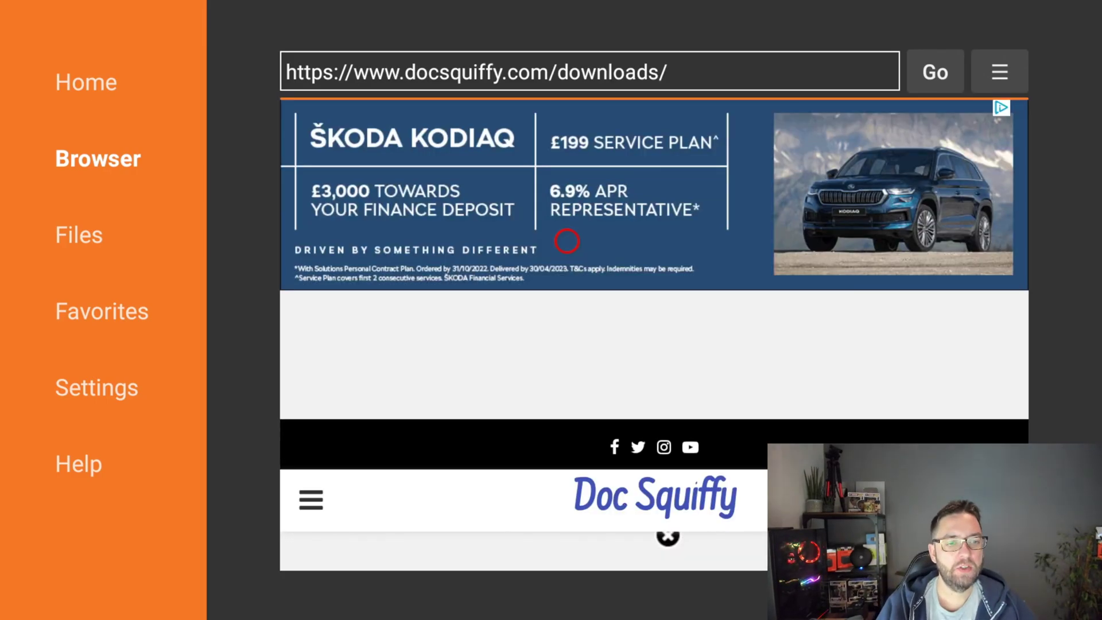
# Open the Ivacy VPN entry in the VPN's section of the Doc Squiffy downloads page and close the ad.
pyautogui.scroll(-10, 567, 546)
pyautogui.scroll(-15, 566, 547)
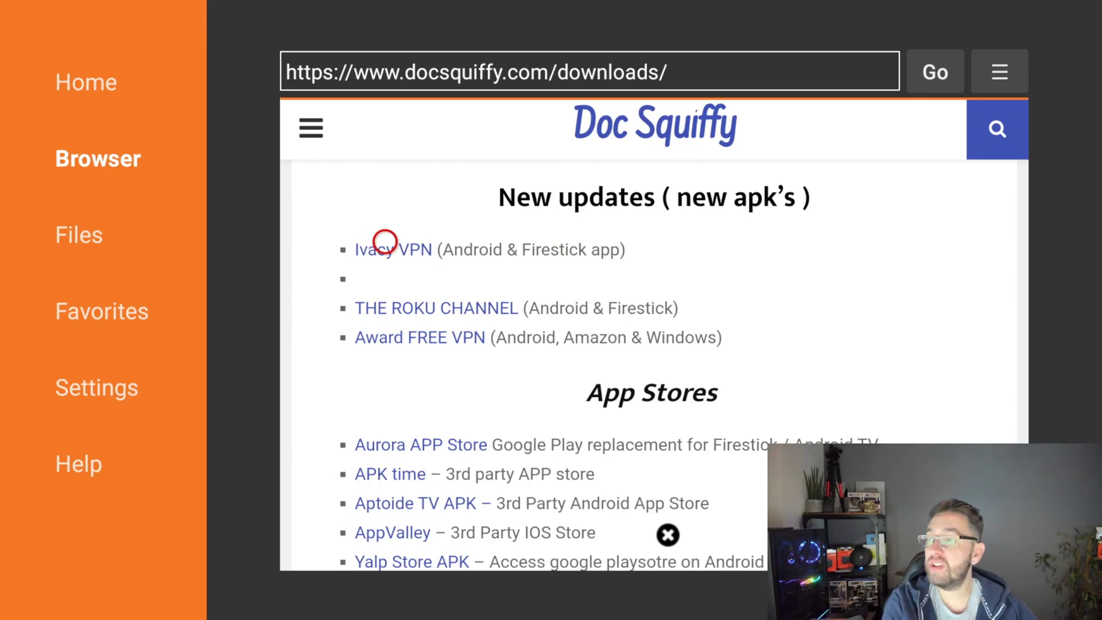
pyautogui.scroll(-15, 385, 546)
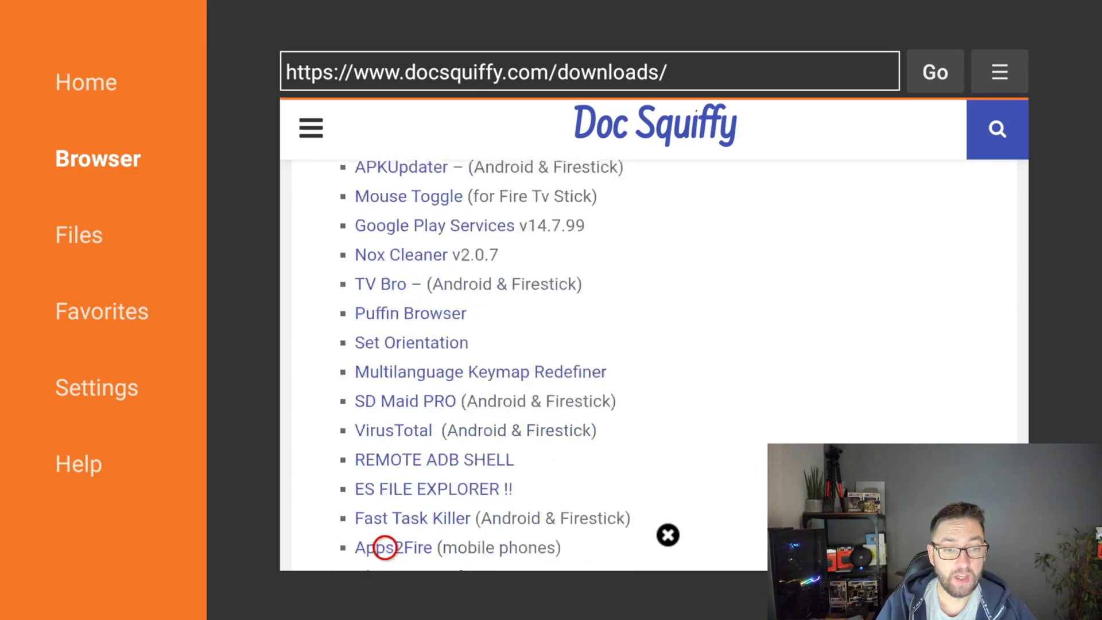
pyautogui.scroll(-15, 385, 546)
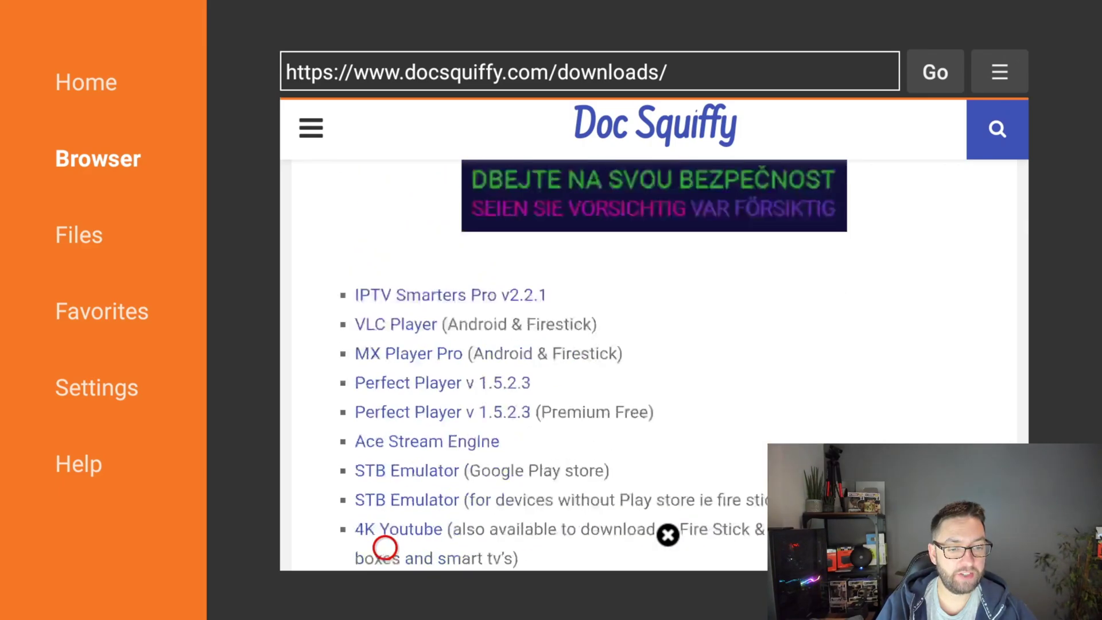
pyautogui.scroll(-15, 385, 547)
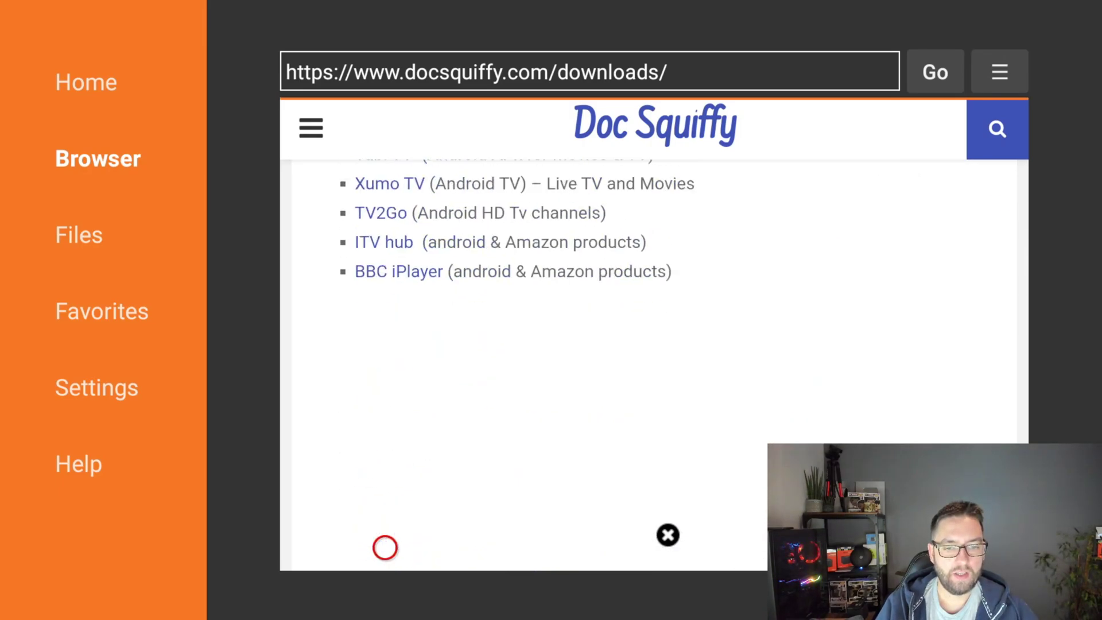
pyautogui.scroll(-15, 385, 548)
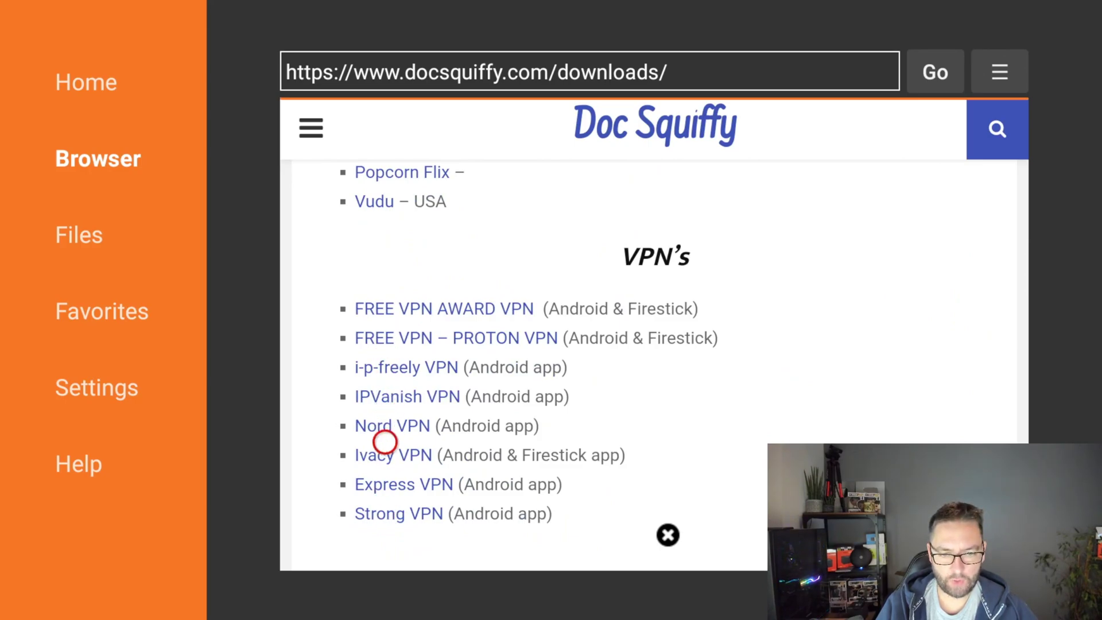
pyautogui.click(384, 460)
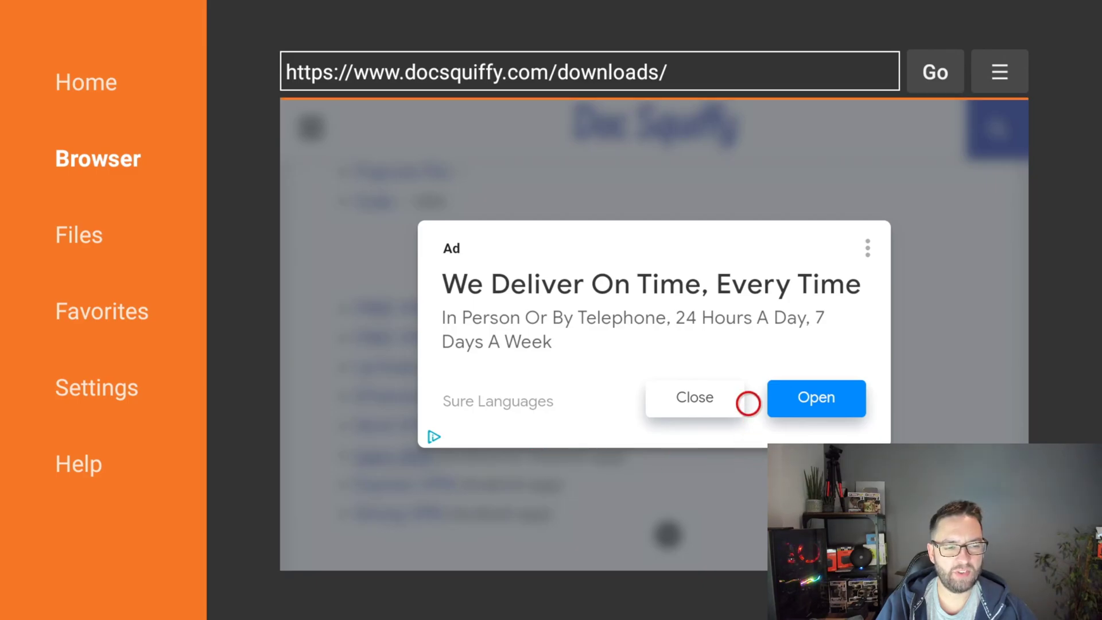
pyautogui.click(682, 403)
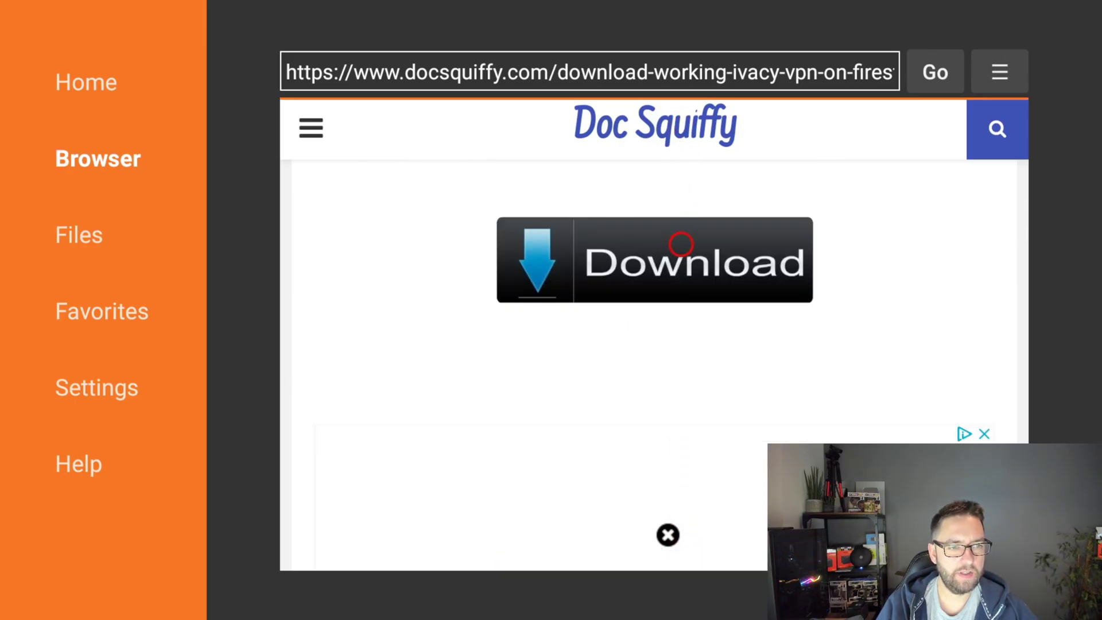
# Download the Ivacy app from its download page, install it and close the installer without opening the app.
pyautogui.click(680, 244)
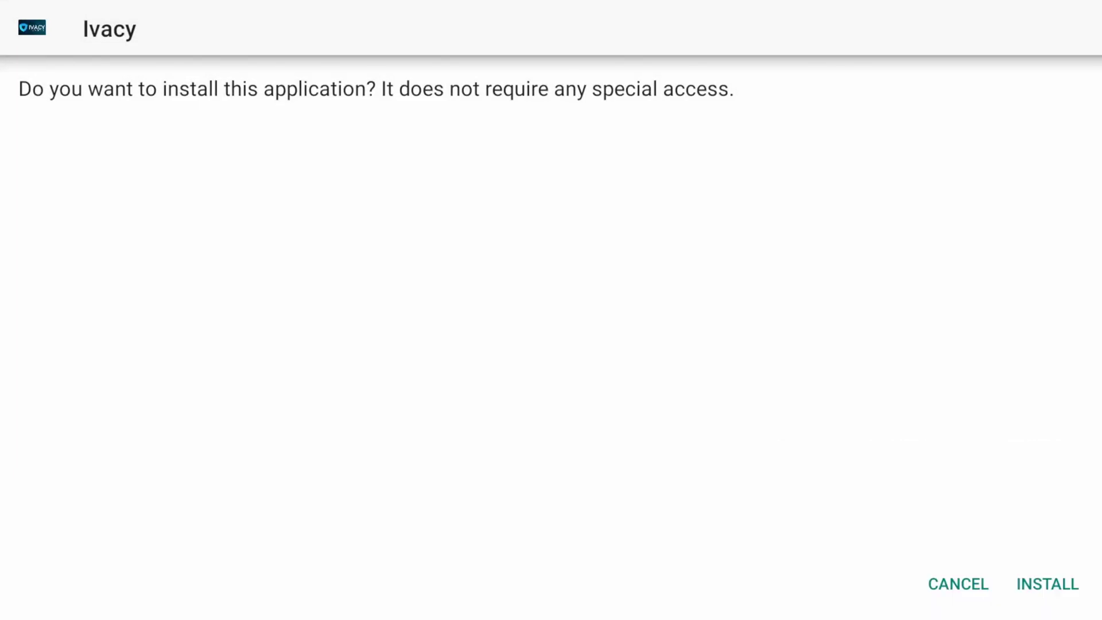
pyautogui.press('Right')
pyautogui.press('Return')
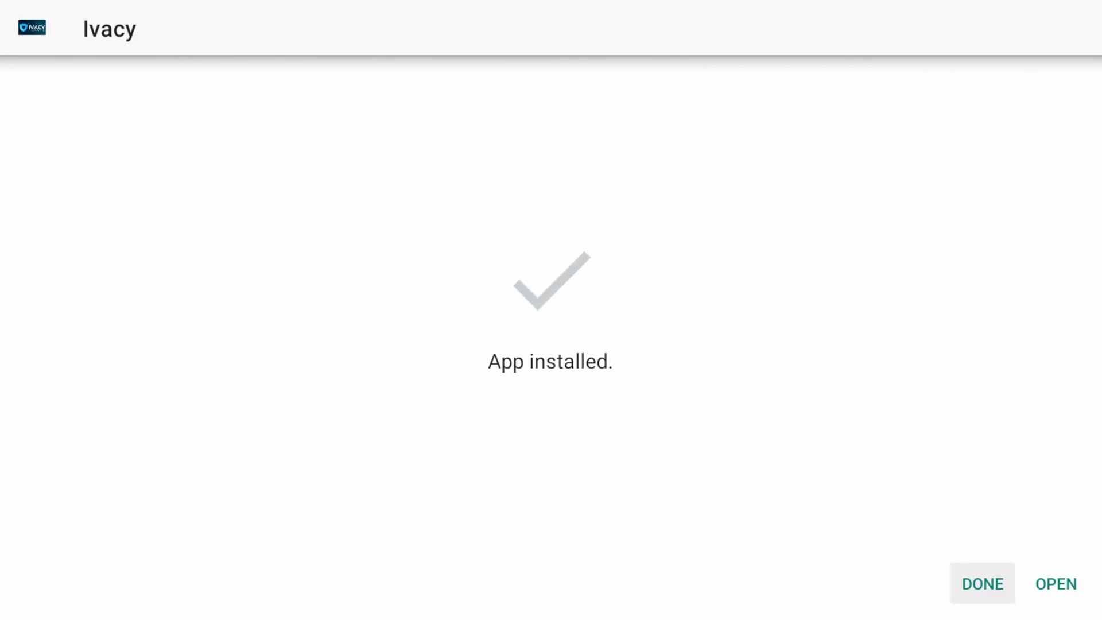
pyautogui.press('Return')
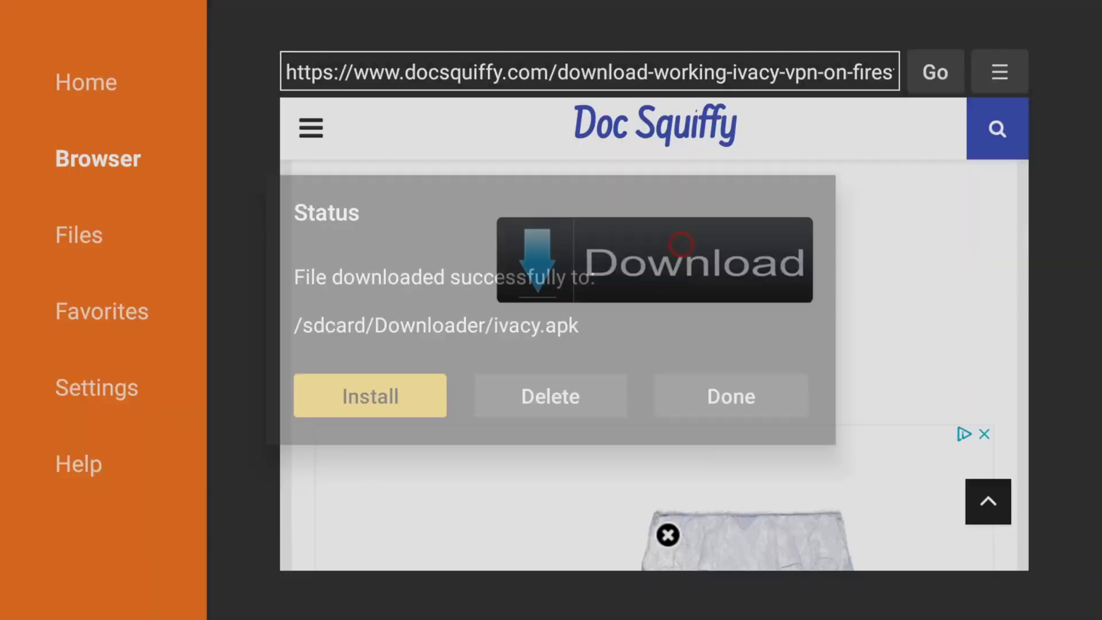
# Delete the downloaded installation file ivacy.apk and confirm the deletion.
pyautogui.press('Right')
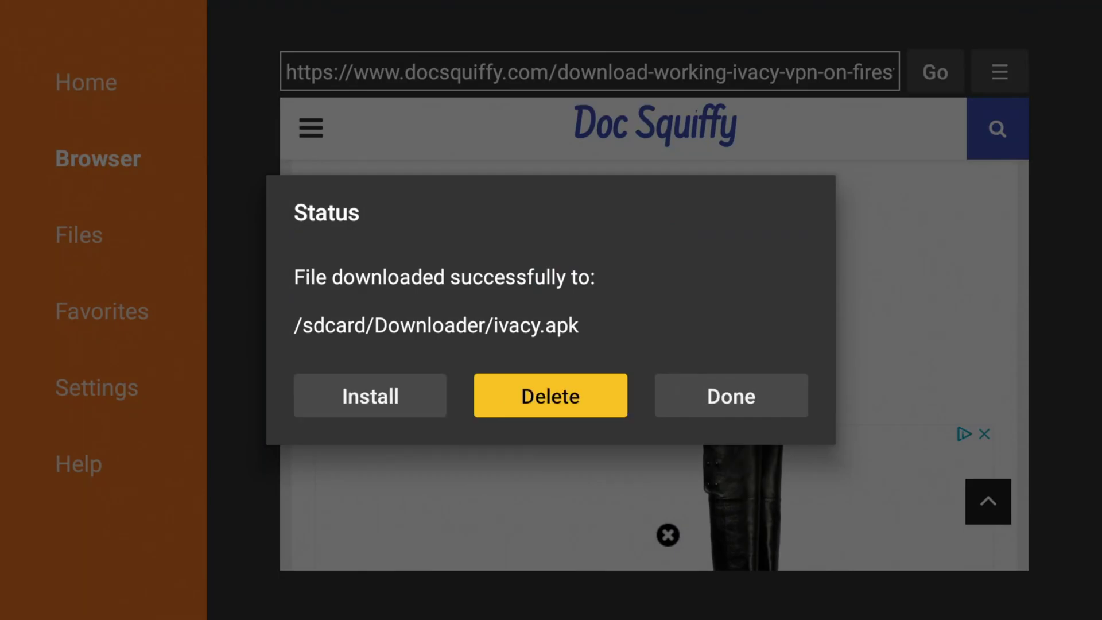
pyautogui.press('Return')
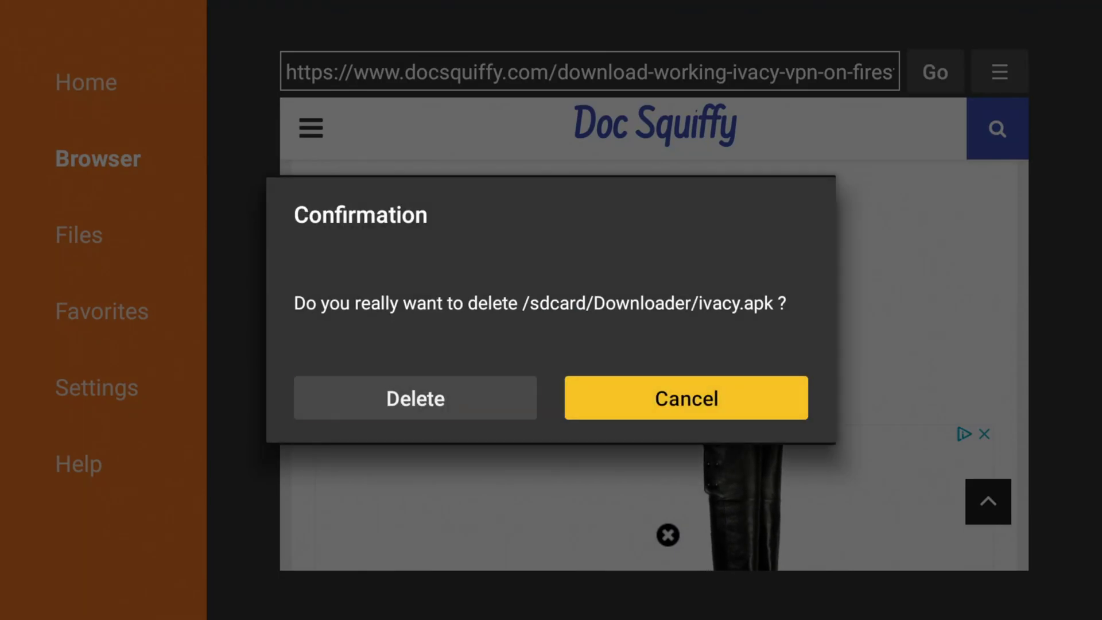
pyautogui.press('Left')
pyautogui.press('Return')
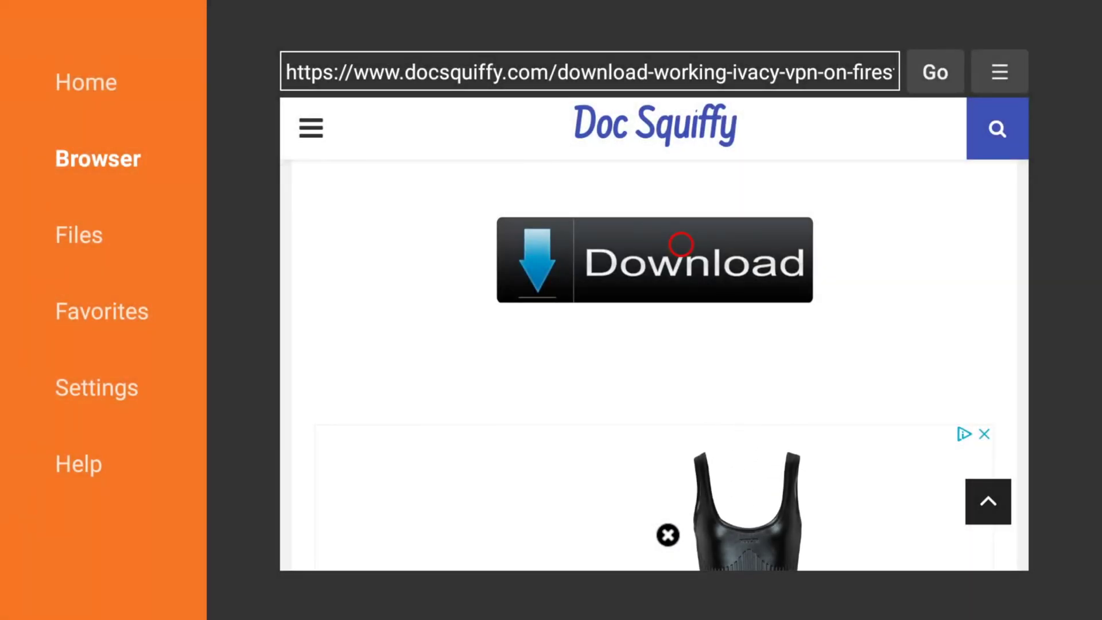
# Return to the home screen and open My Apps to view the full app list.
pyautogui.press('Home')
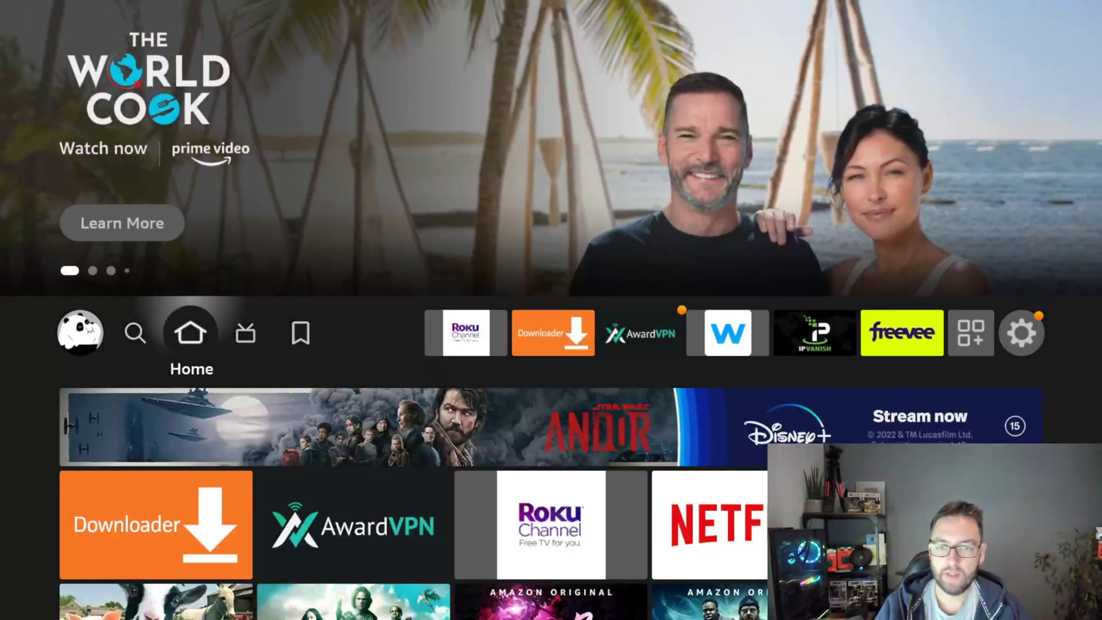
pyautogui.press('Right')
pyautogui.press('Right')
pyautogui.press('Right')
pyautogui.press('Right')
pyautogui.press('Right')
pyautogui.press('Right')
pyautogui.press('Right')
pyautogui.press('Right')
pyautogui.press('Right')
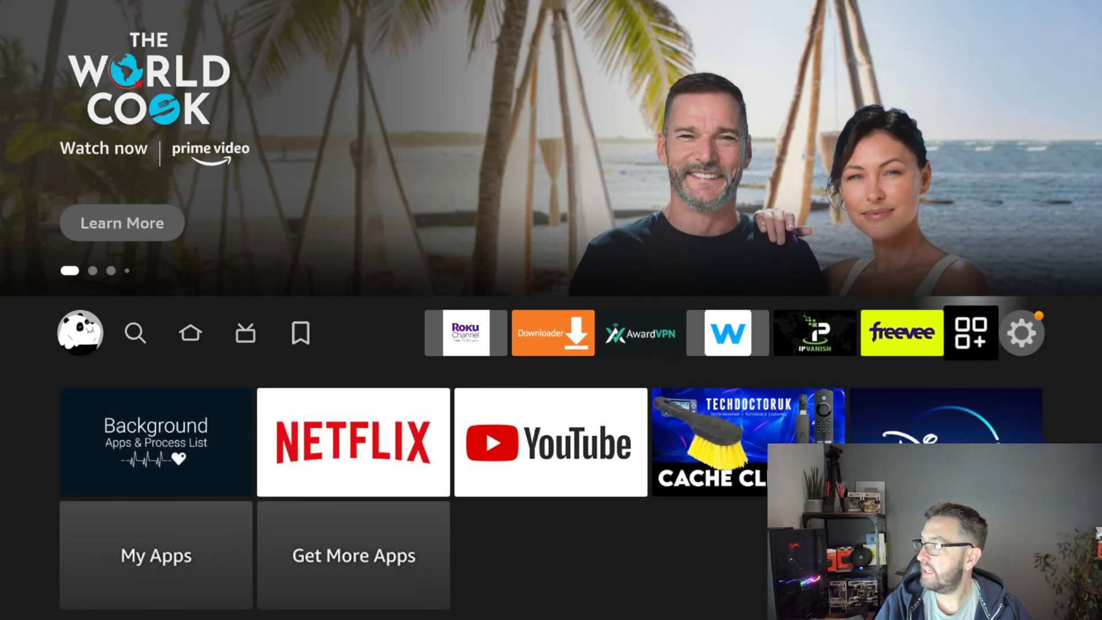
pyautogui.press('Down')
pyautogui.press('Down')
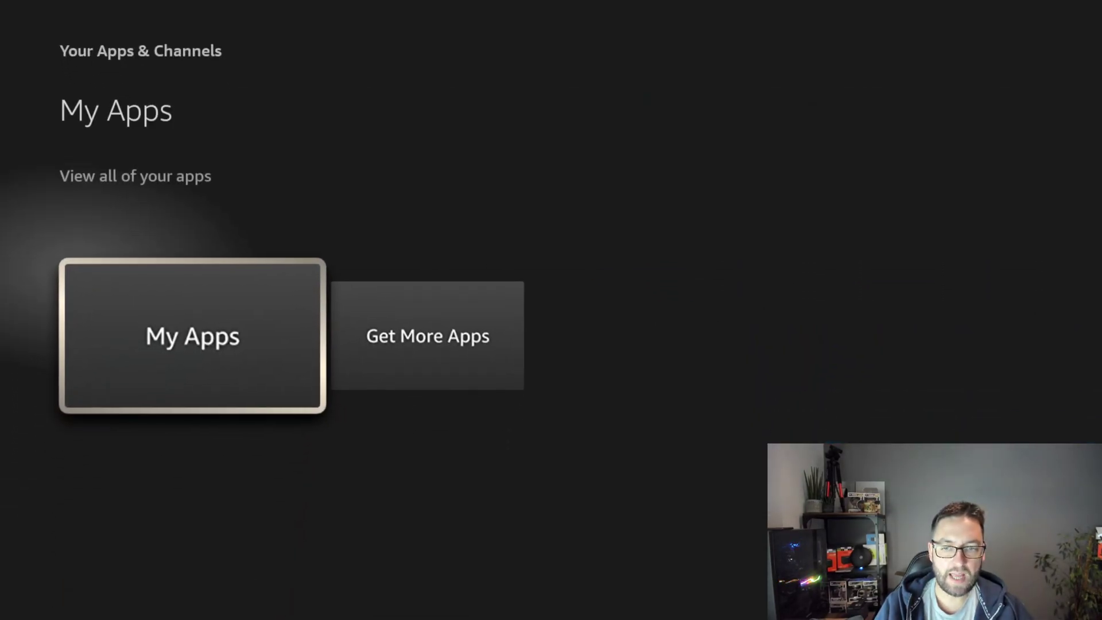
pyautogui.press('Return')
# Move Ivacy to the front of Your Apps & Channels and launch it.
pyautogui.press('Down')
pyautogui.press('Down')
pyautogui.press('Down')
pyautogui.press('Down')
pyautogui.press('Down')
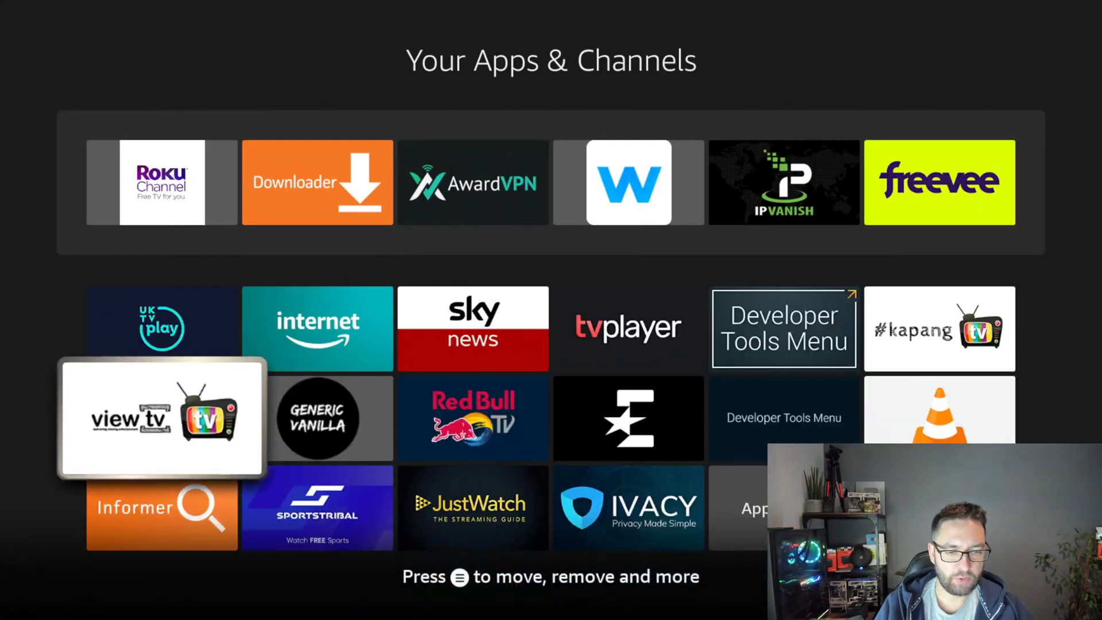
pyautogui.press('Right')
pyautogui.press('Right')
pyautogui.press('Right')
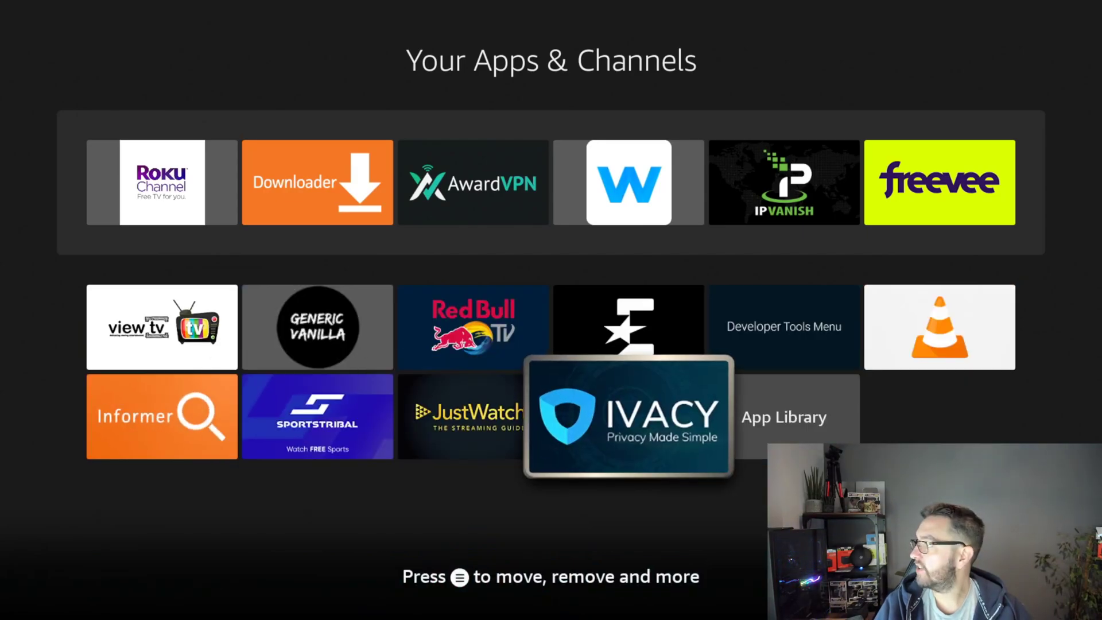
pyautogui.press('Menu')
pyautogui.press('Down')
pyautogui.press('Return')
pyautogui.press('Return')
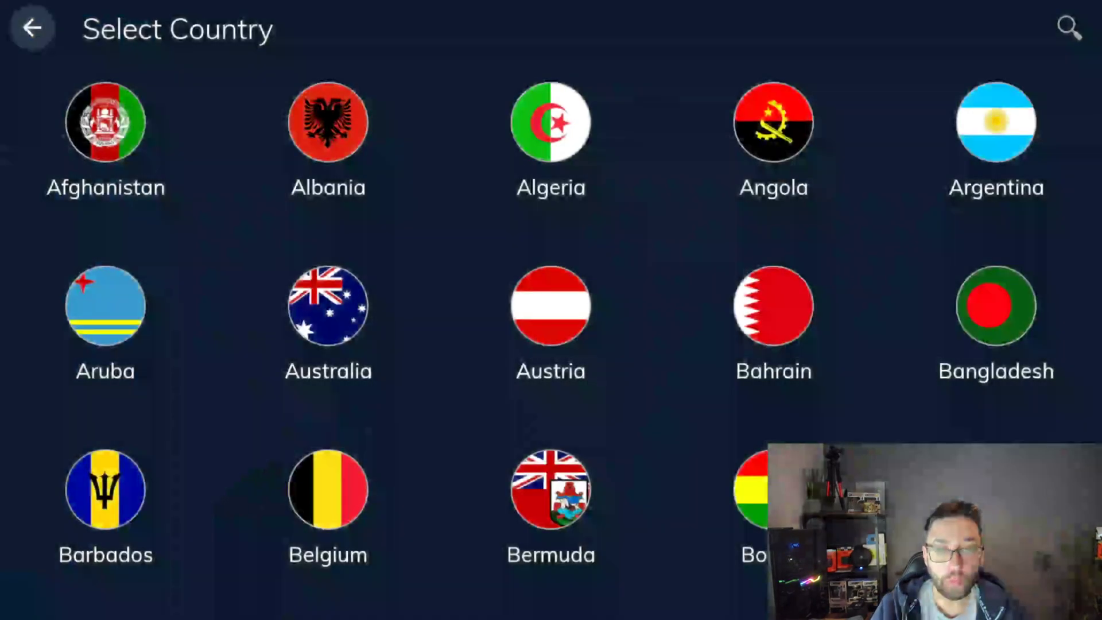
# Choose United Kingdom from Ivacy's country list.
pyautogui.press('Down')
pyautogui.press('Down')
pyautogui.press('Down')
pyautogui.press('Down')
pyautogui.press('Down')
pyautogui.press('Down')
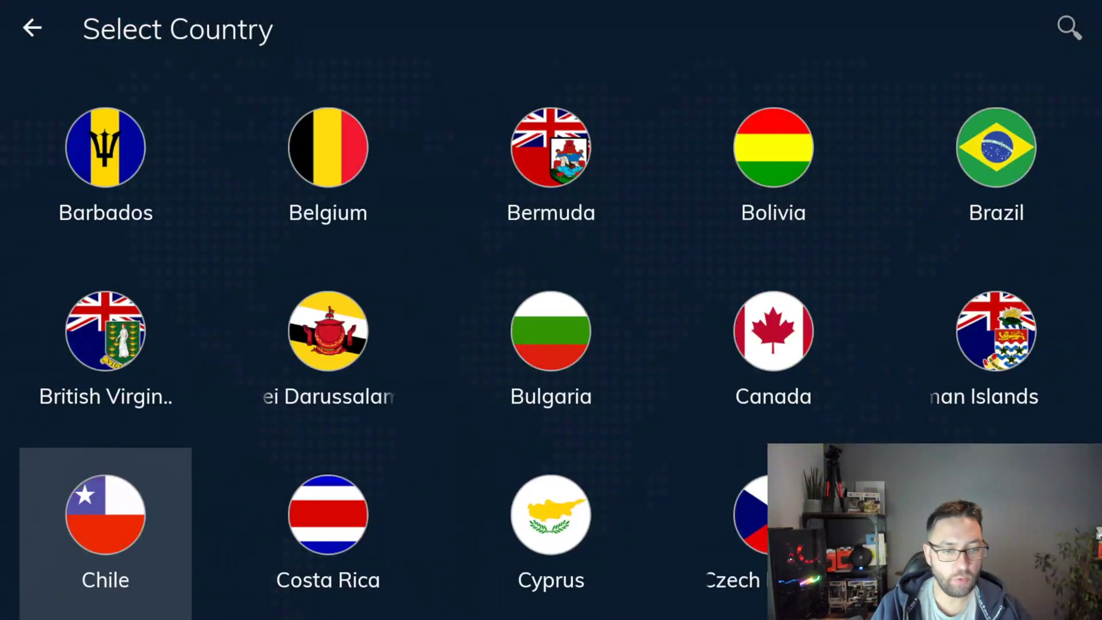
pyautogui.press('Down')
pyautogui.press('Right')
pyautogui.press('Right')
pyautogui.press('Down')
pyautogui.press('Down')
pyautogui.press('Down')
pyautogui.press('Down')
pyautogui.press('Down')
pyautogui.press('Down')
pyautogui.press('Down')
pyautogui.press('Down')
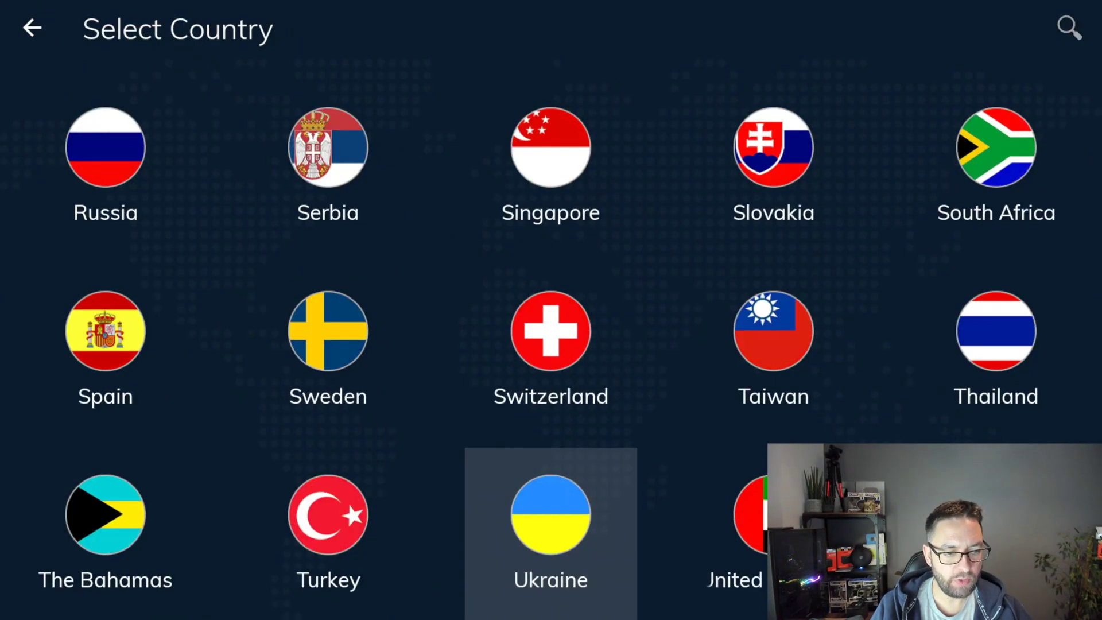
pyautogui.press('Right')
pyautogui.press('Down')
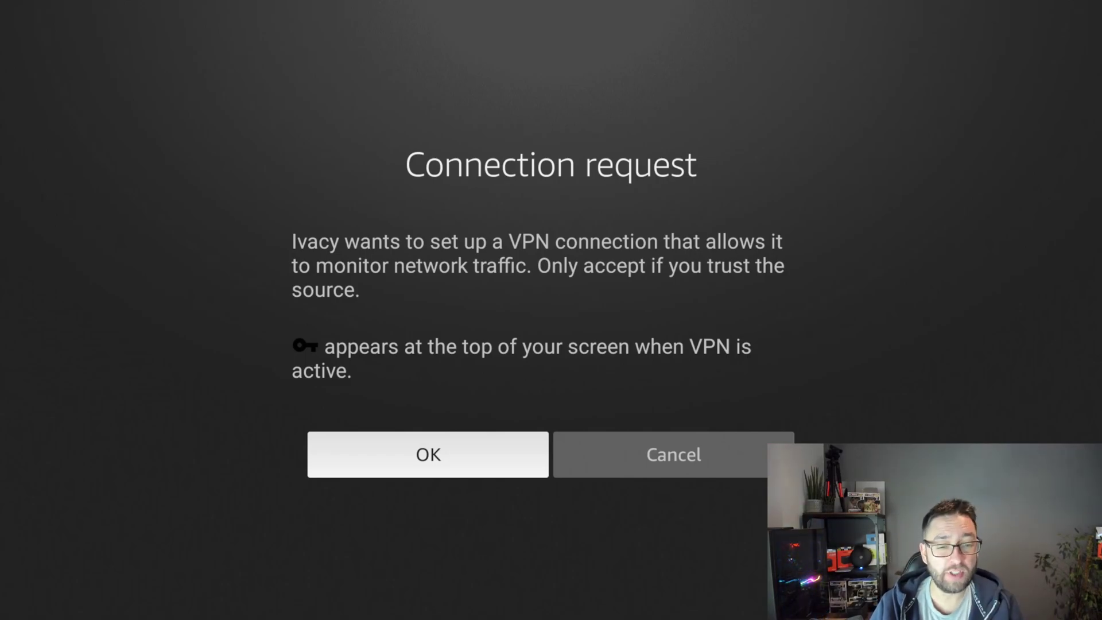
# Accept Ivacy's request to set up a VPN connection.
pyautogui.press('Right')
pyautogui.press('Left')
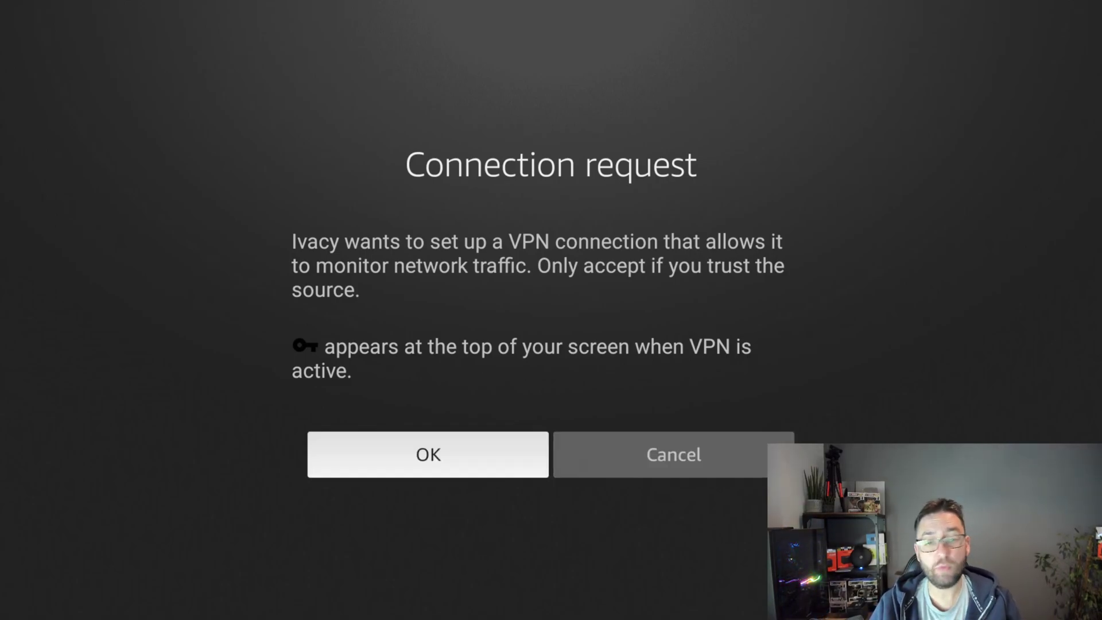
pyautogui.press('Return')
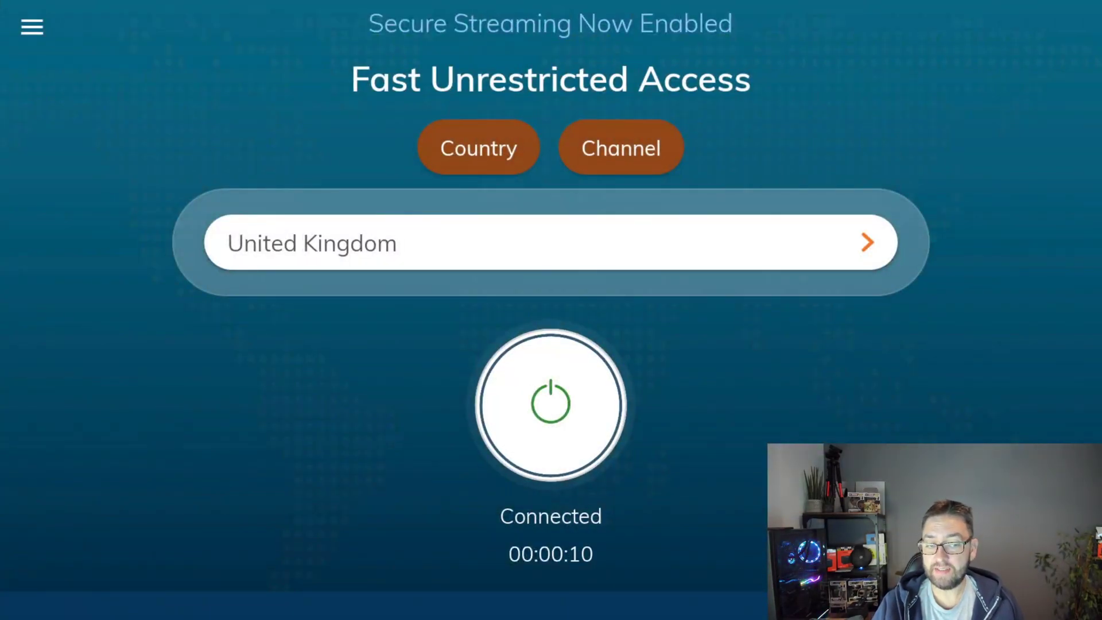
# Return to the home screen and check that Ivacy is in the row of apps.
pyautogui.press('Home')
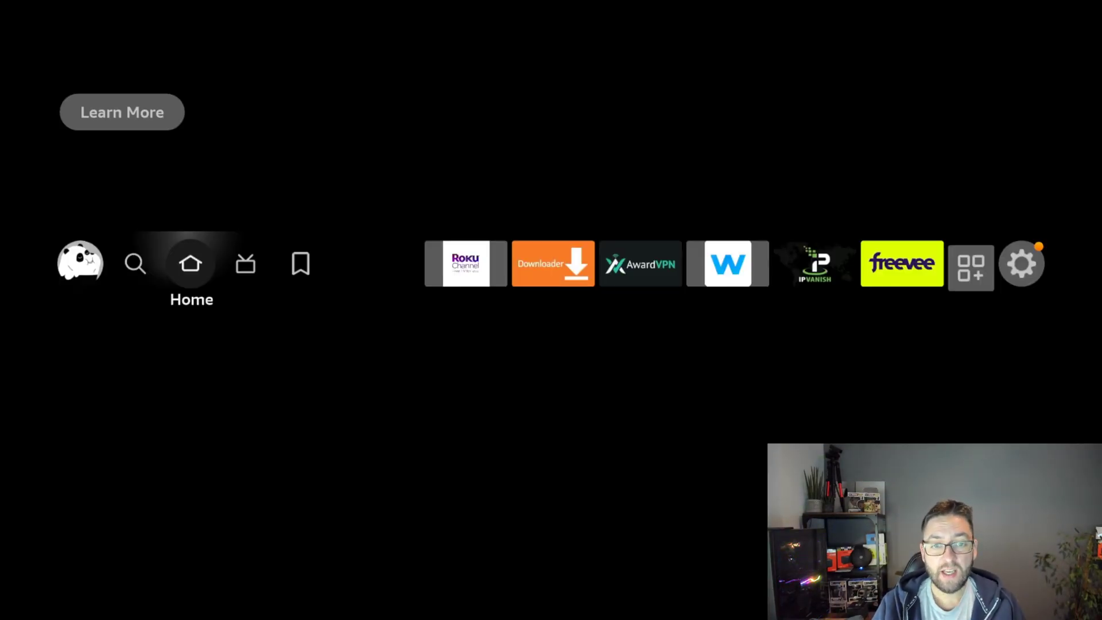
pyautogui.press('Right')
pyautogui.press('Right')
pyautogui.press('Left')
pyautogui.press('Left')
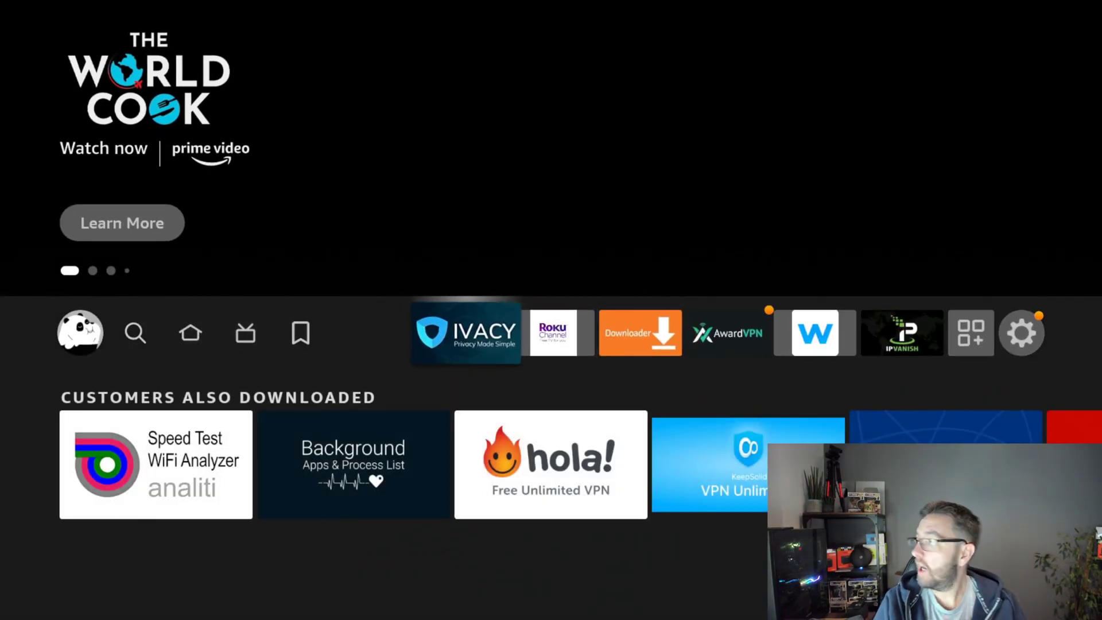
pyautogui.press('Right')
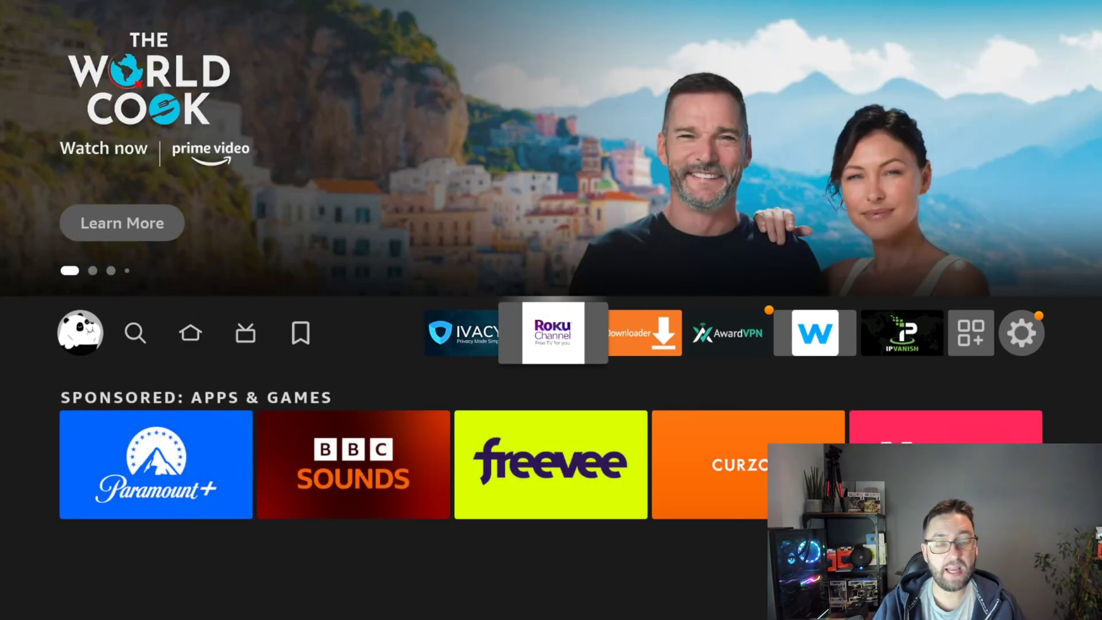
pyautogui.press('Left')
pyautogui.press('Right')
pyautogui.press('Home')
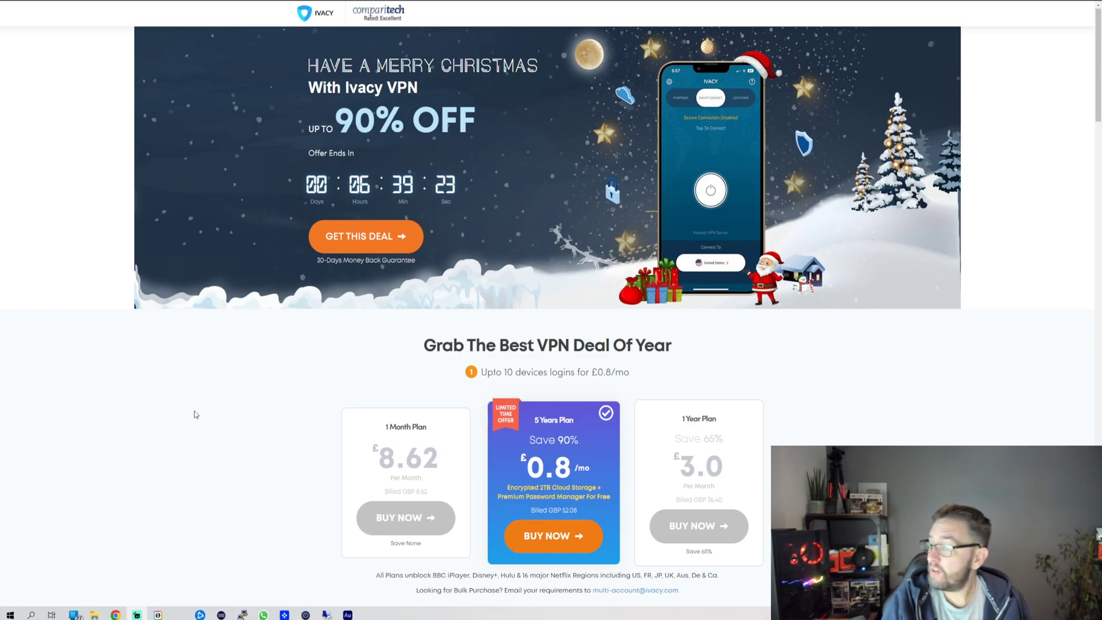
# Switch to the Ivacy offer page in a desktop browser and review its plans, add-ons and payment methods.
pyautogui.scroll(-2, 214, 398)
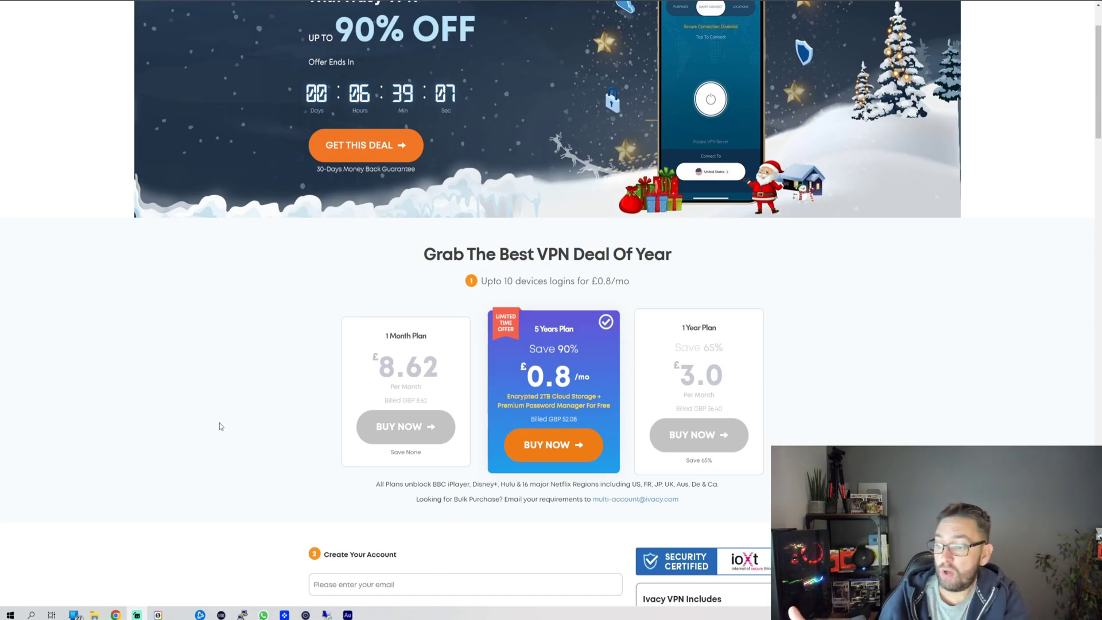
pyautogui.scroll(-1, 248, 353)
pyautogui.scroll(-5, 247, 351)
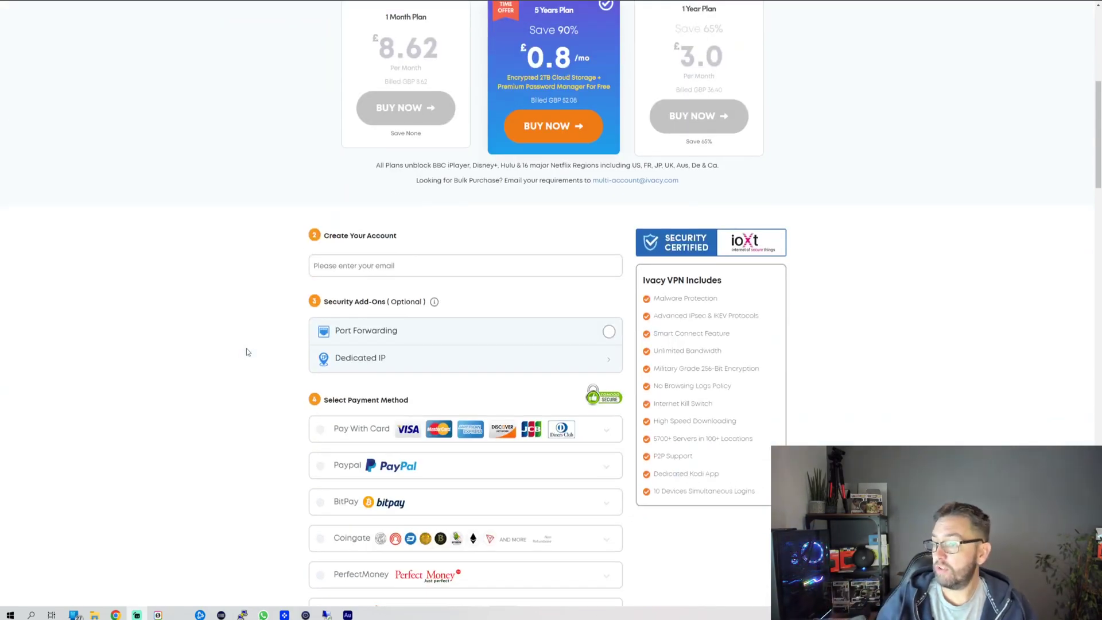
# Return to the subscription plan prices on the Ivacy offer page.
pyautogui.scroll(7, 247, 352)
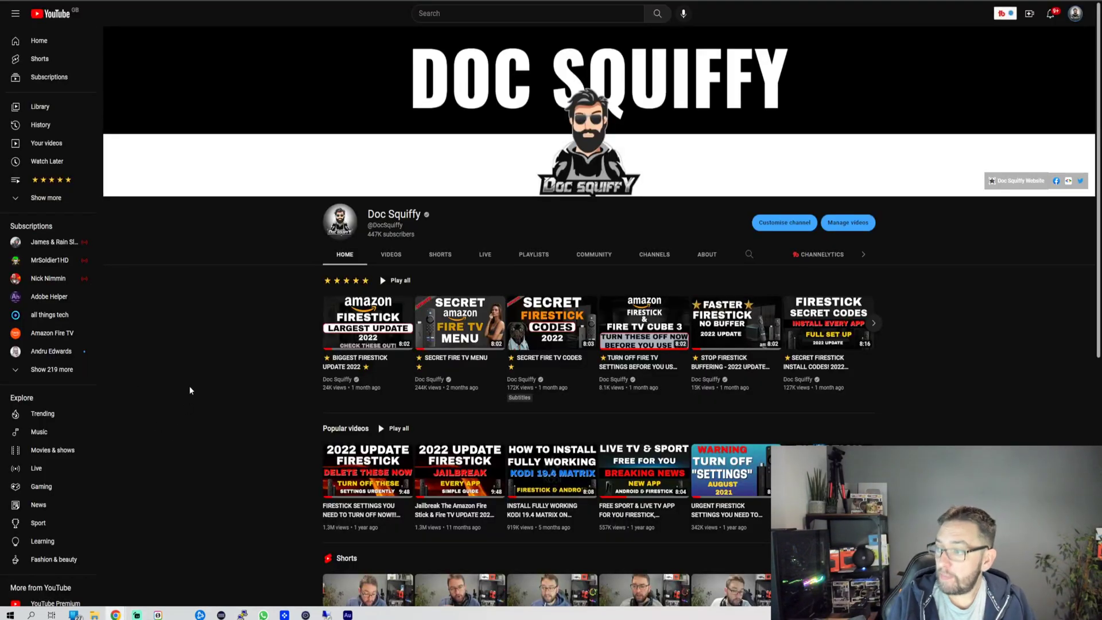
# Open the Doc Squiffy channel's video list and look through its recently uploaded Firestick videos.
pyautogui.click(391, 254)
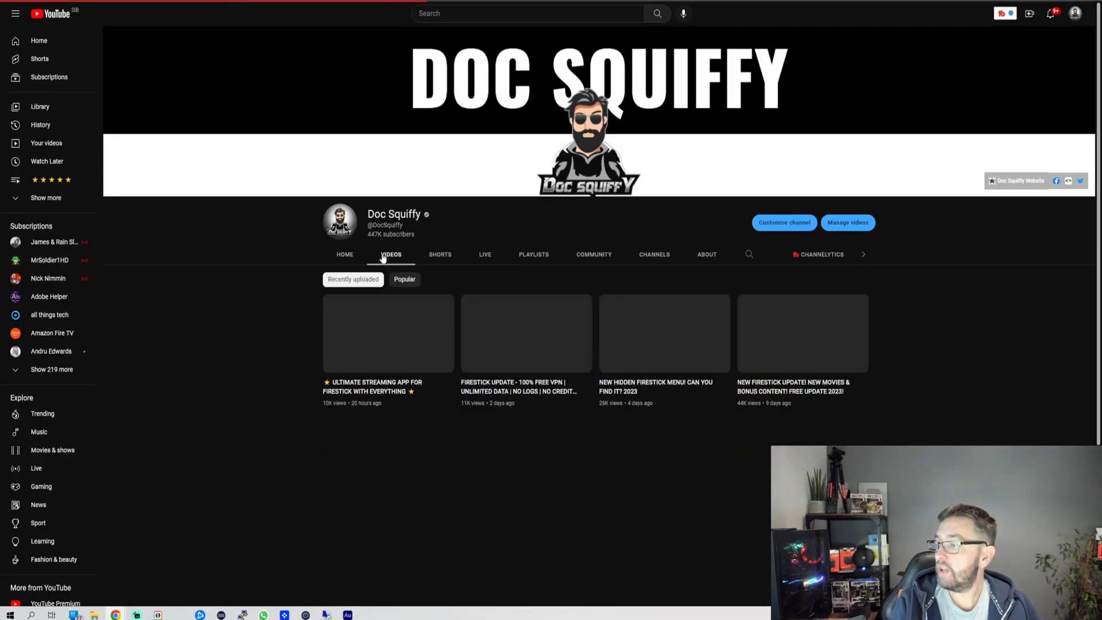
pyautogui.click(347, 254)
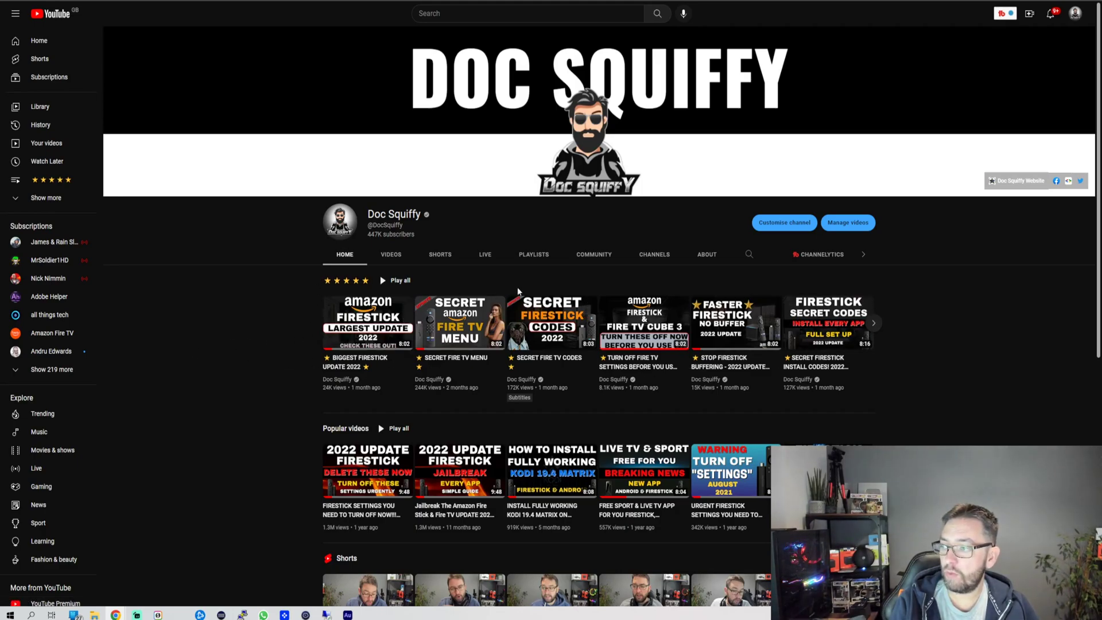
pyautogui.click(398, 257)
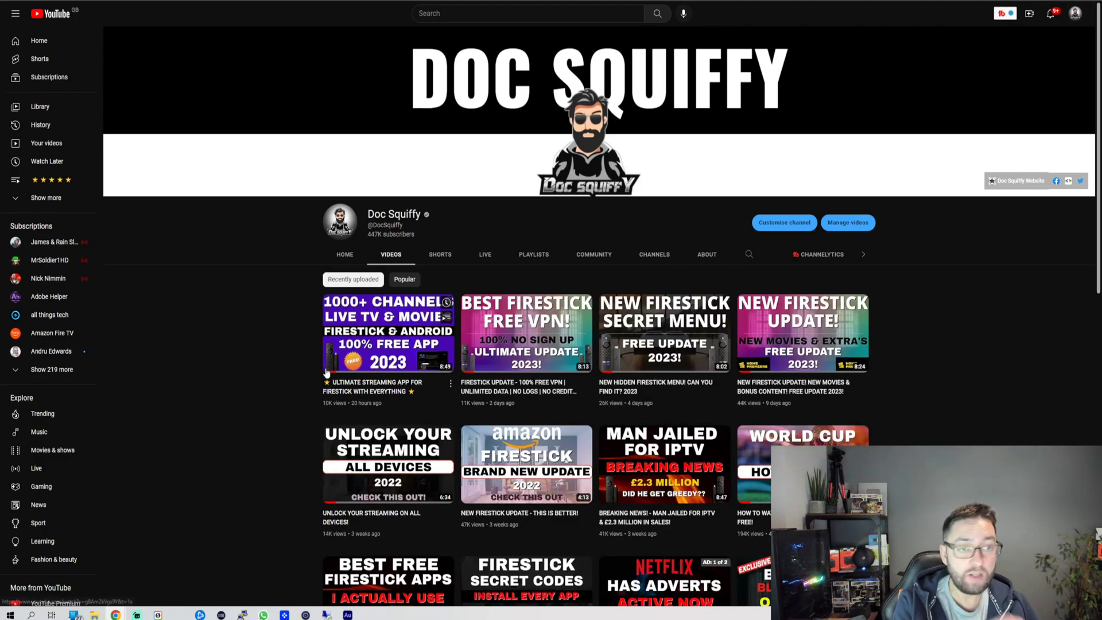
pyautogui.moveTo(337, 390)
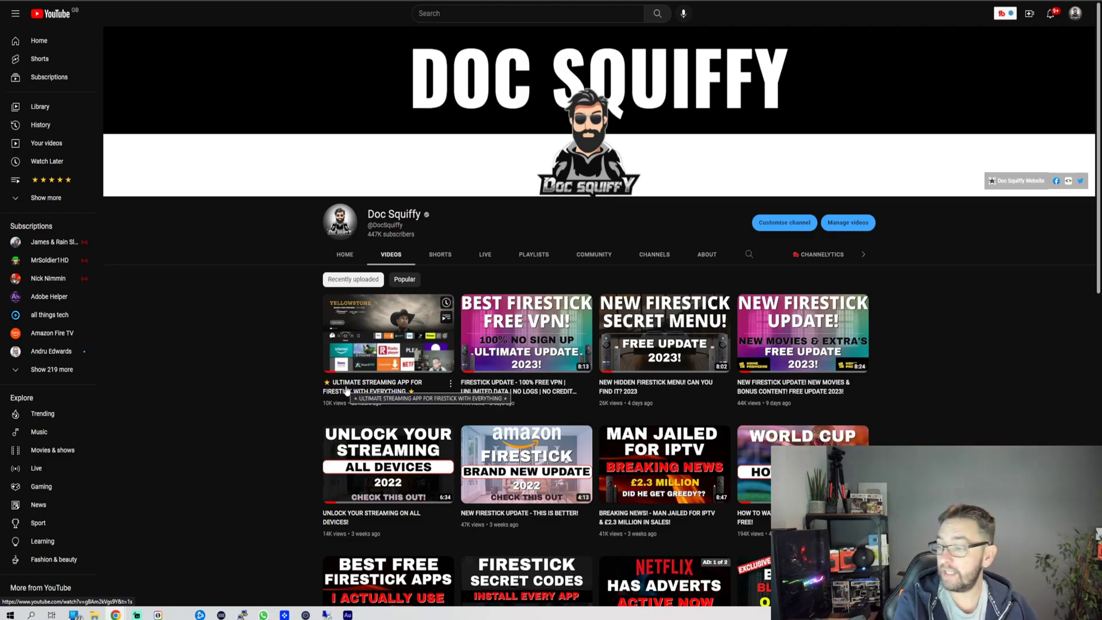
pyautogui.scroll(-2, 473, 357)
pyautogui.moveTo(474, 357)
pyautogui.scroll(2, 473, 357)
pyautogui.moveTo(642, 337)
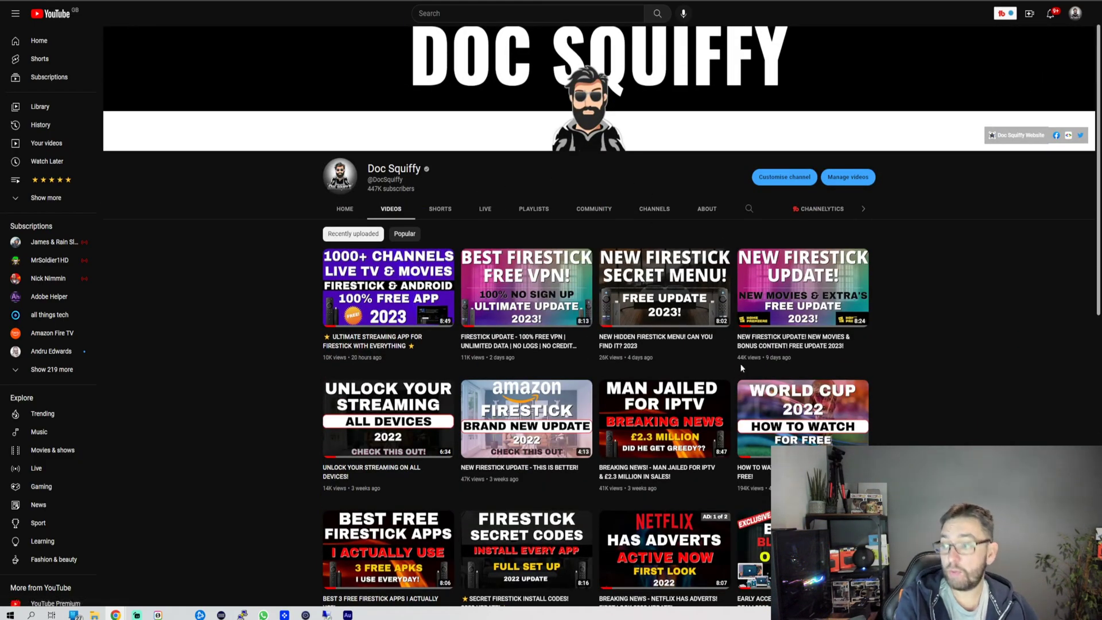
pyautogui.scroll(-1, 795, 314)
pyautogui.scroll(2, 795, 315)
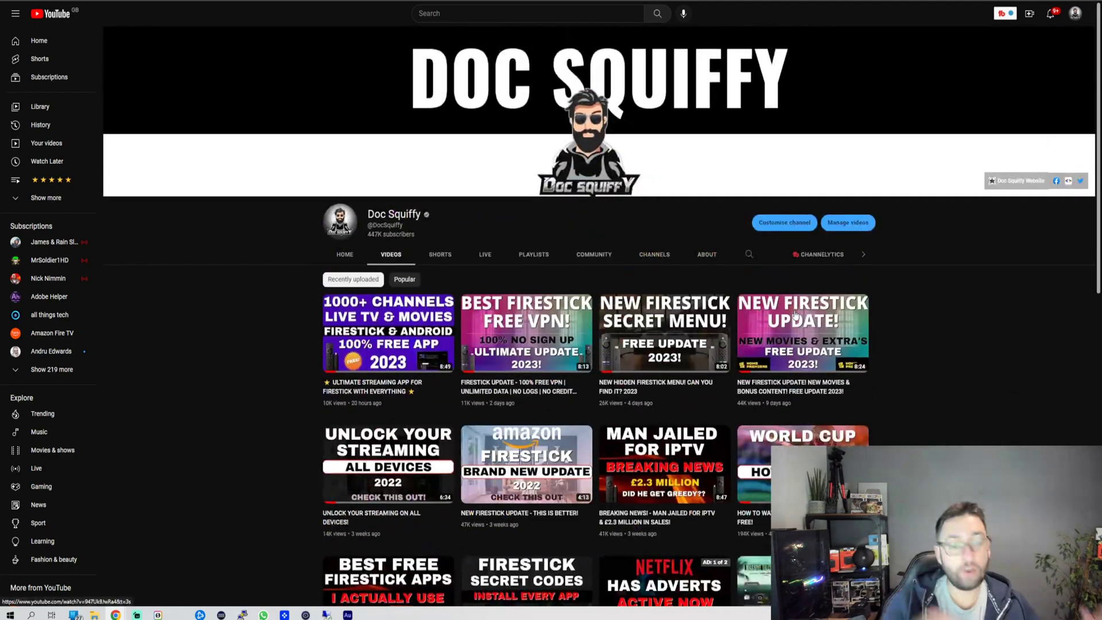
pyautogui.moveTo(795, 315)
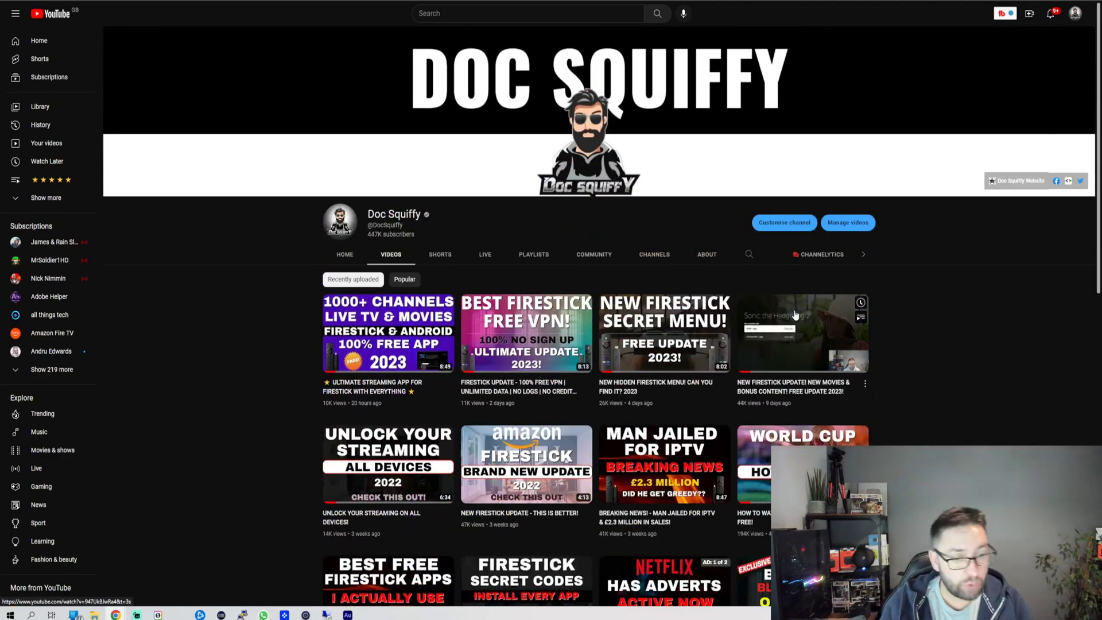